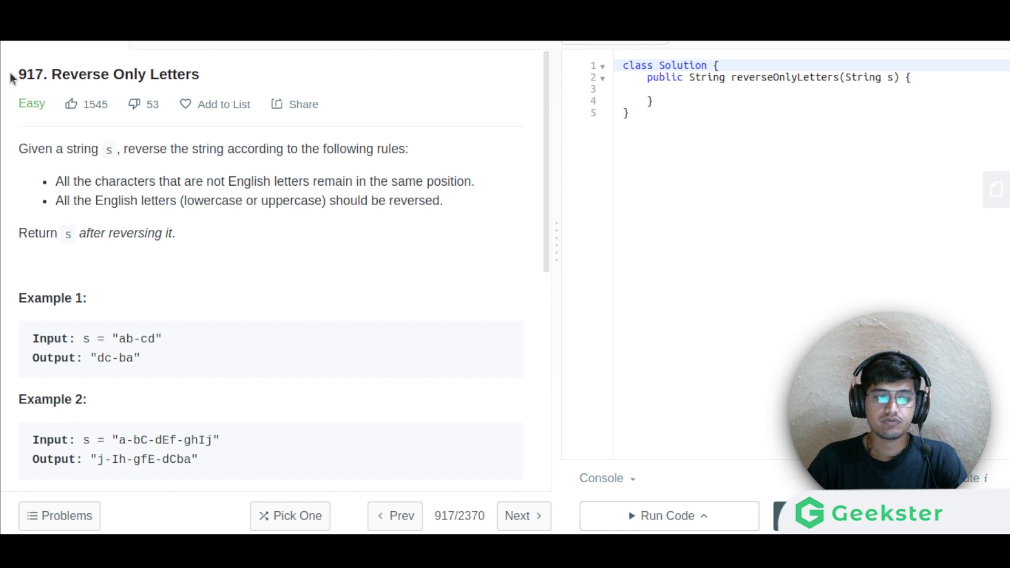
- Highlight the Reverse Only Letters title and the sentence introducing the rules
left_click_drag(11, 76, 207, 71)
left_click(229, 73)
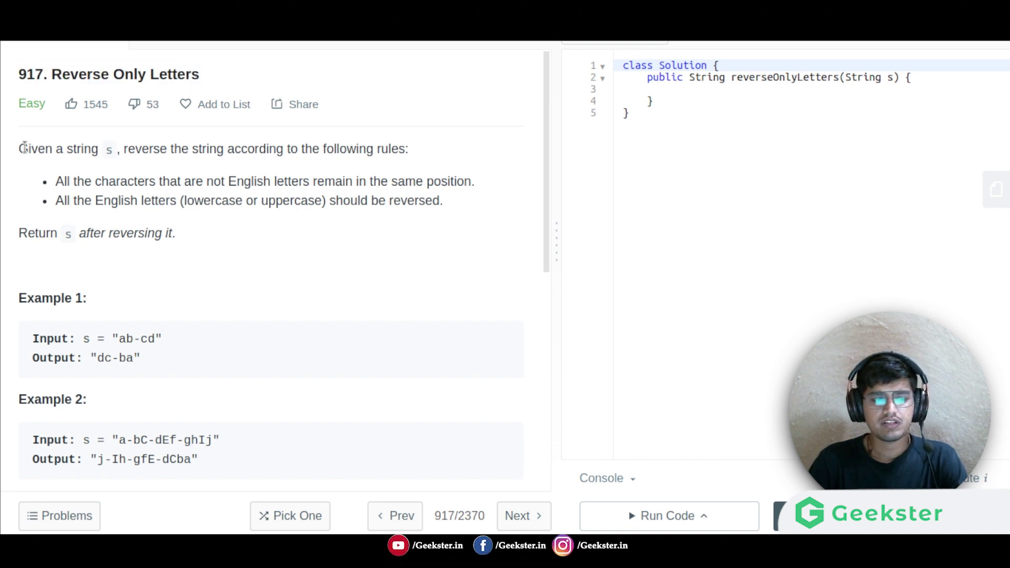
left_click_drag(25, 148, 98, 149)
left_click_drag(190, 148, 383, 143)
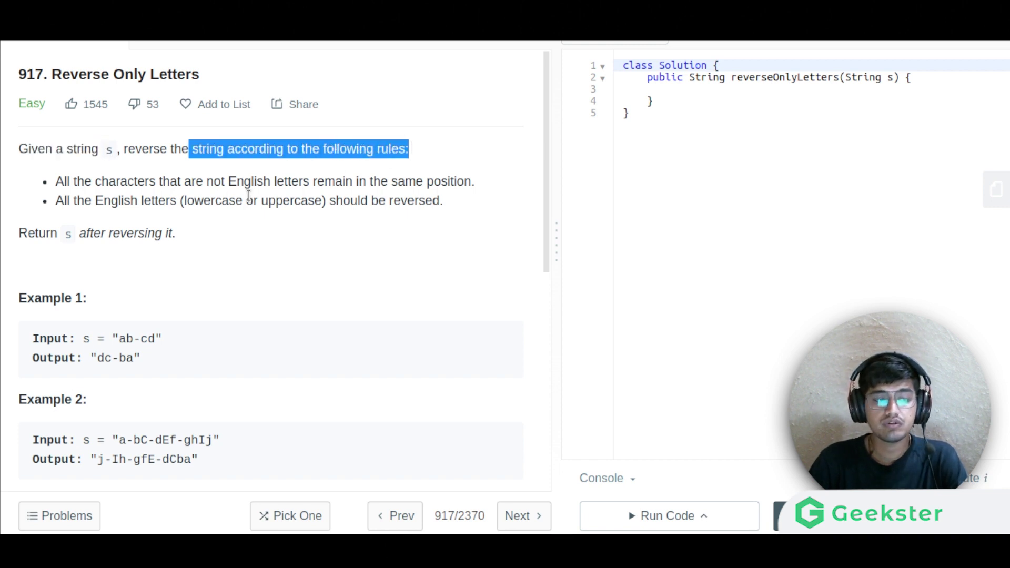
- Highlight the two rules: non-letters stay in place, and letters are reversed
left_click_drag(54, 185, 191, 180)
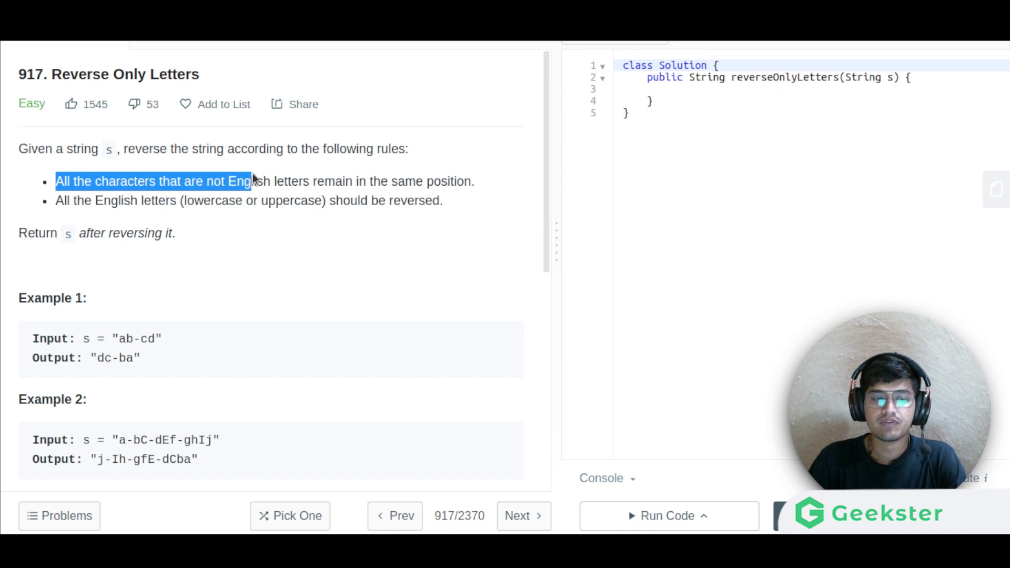
left_click_drag(191, 180, 449, 180)
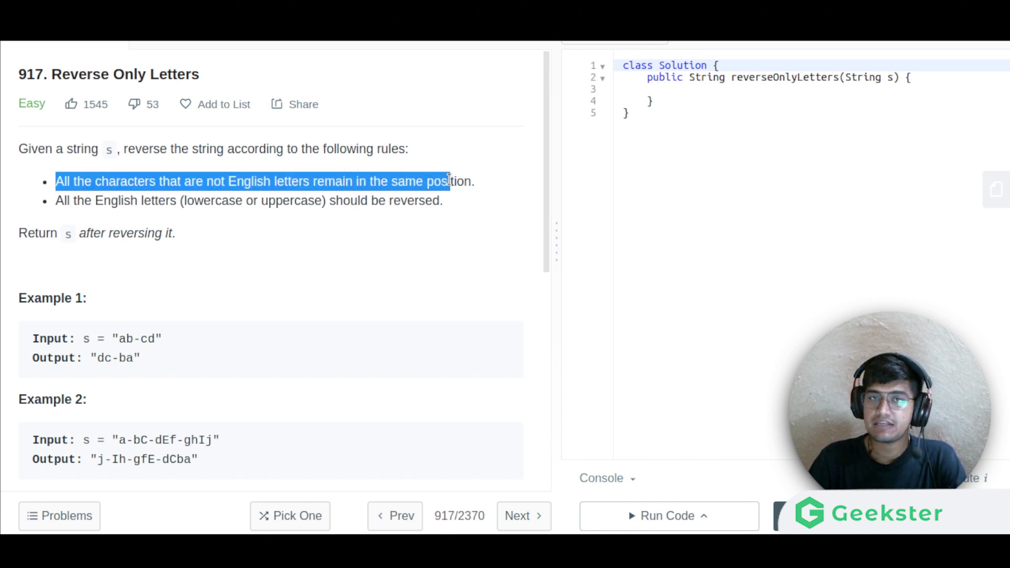
left_click_drag(56, 202, 313, 197)
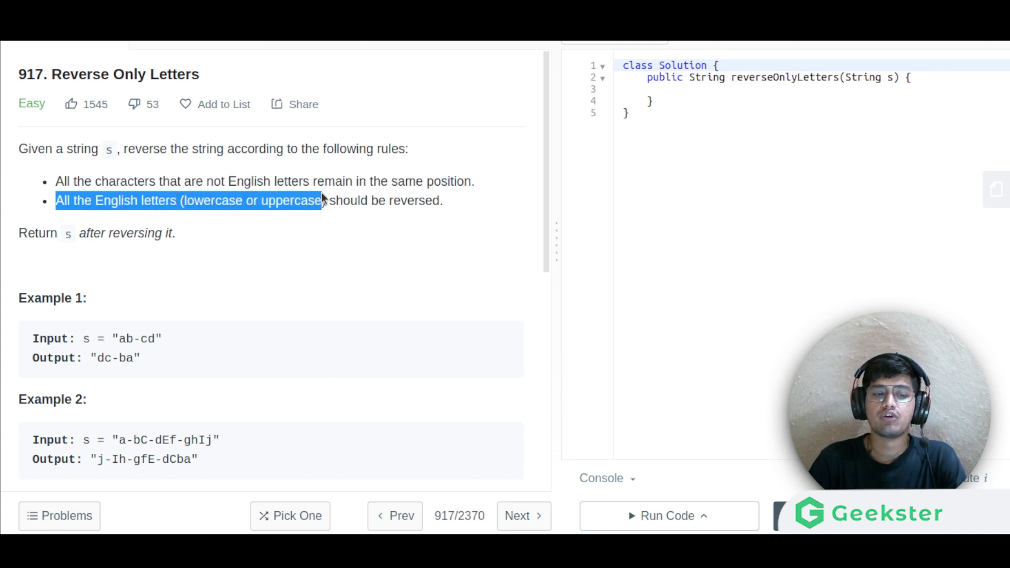
left_click_drag(314, 198, 409, 198)
left_click_drag(474, 181, 470, 182)
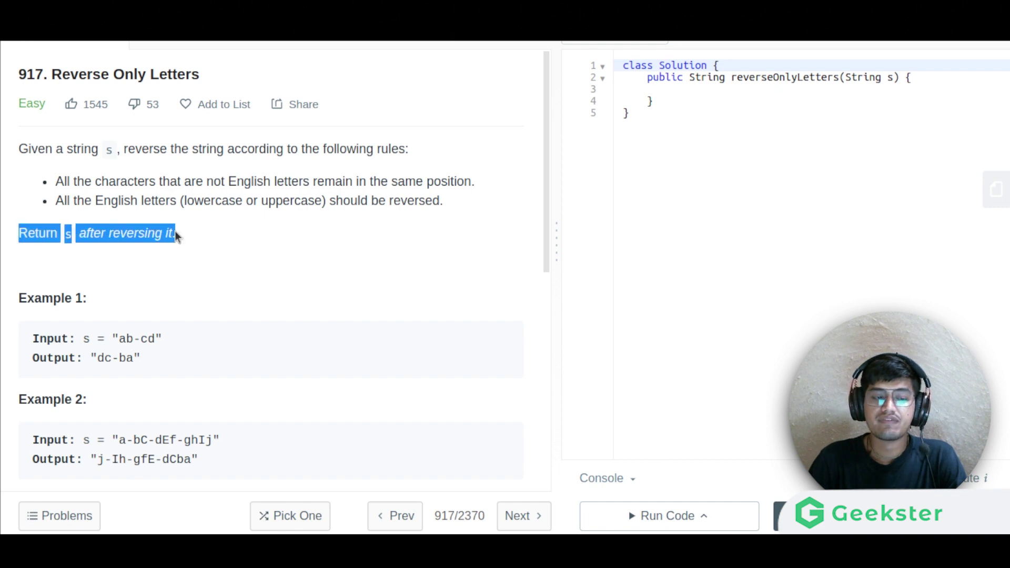
left_click_drag(12, 235, 180, 234)
scroll(192, 260, "down", 3)
- Highlight the Example 1 output dc-ba while explaining it
left_click(120, 218)
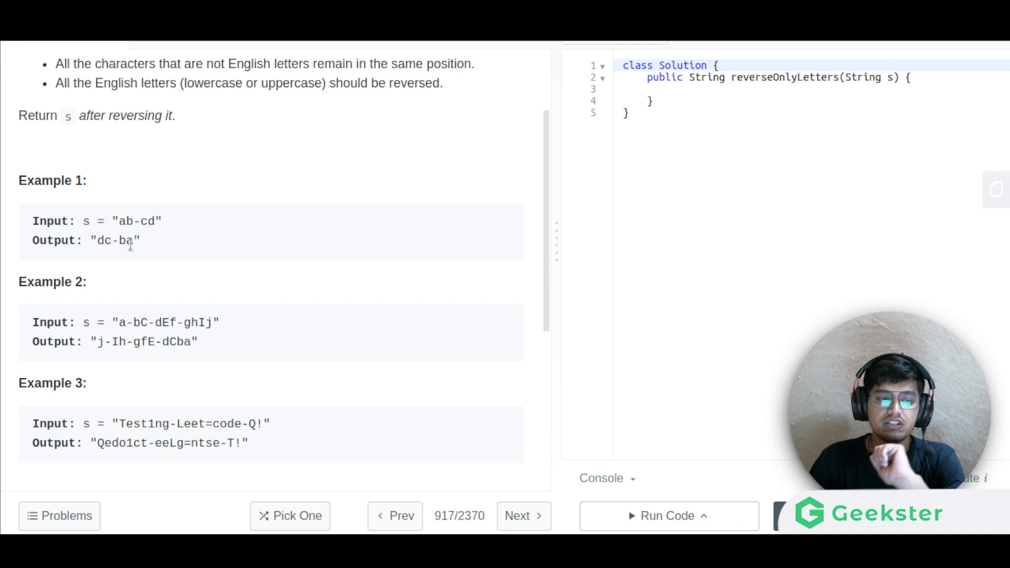
left_click_drag(111, 241, 108, 240)
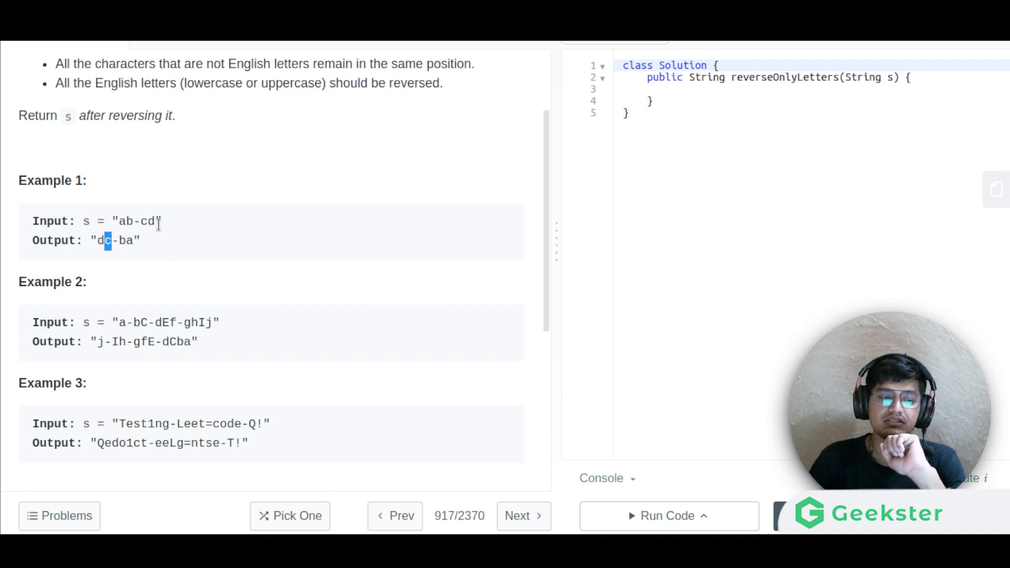
mouse_move(160, 222)
left_mouse_down()
mouse_move(118, 221)
mouse_move(140, 241)
left_mouse_up()
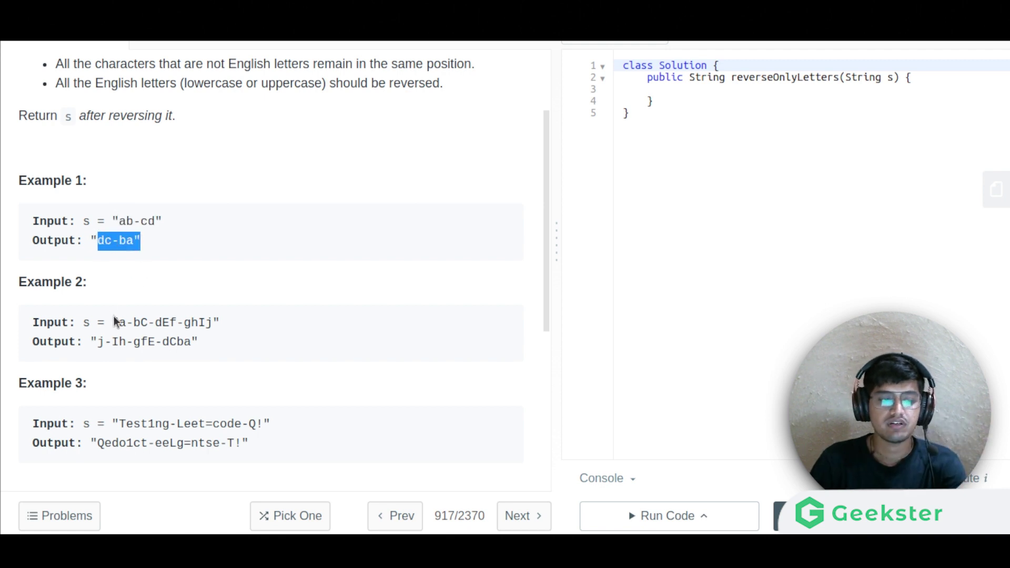
left_click(130, 323)
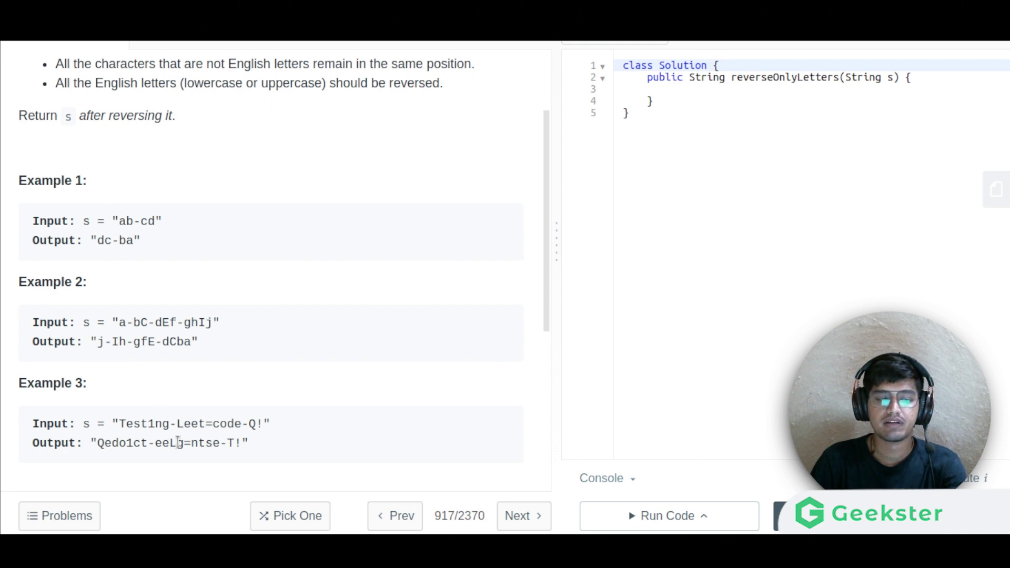
- Highlight Example 3's hyphen, t= and -T, then the 'lowercase or uppercase' rule wording
left_click_drag(117, 423, 253, 418)
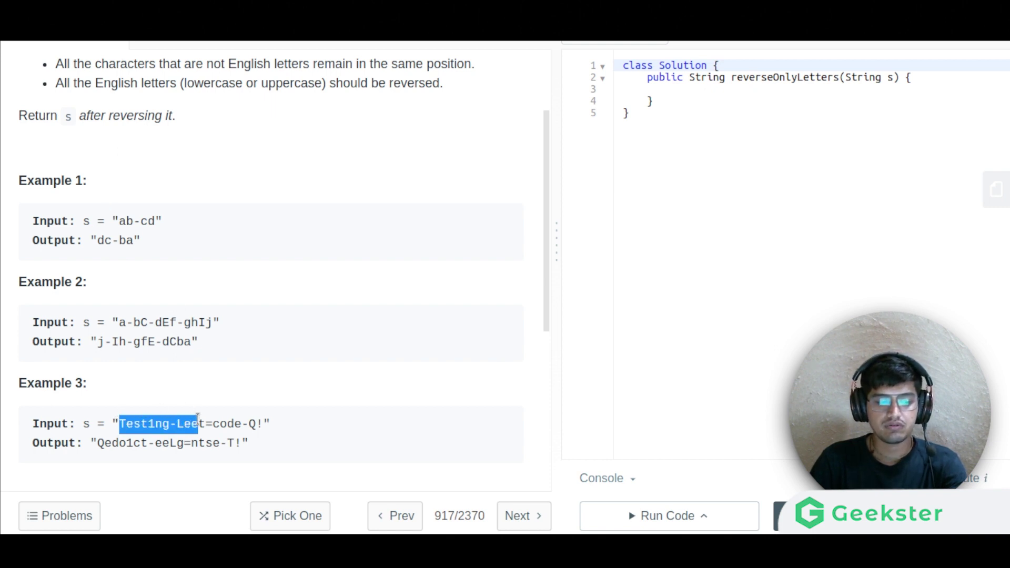
left_click(151, 427)
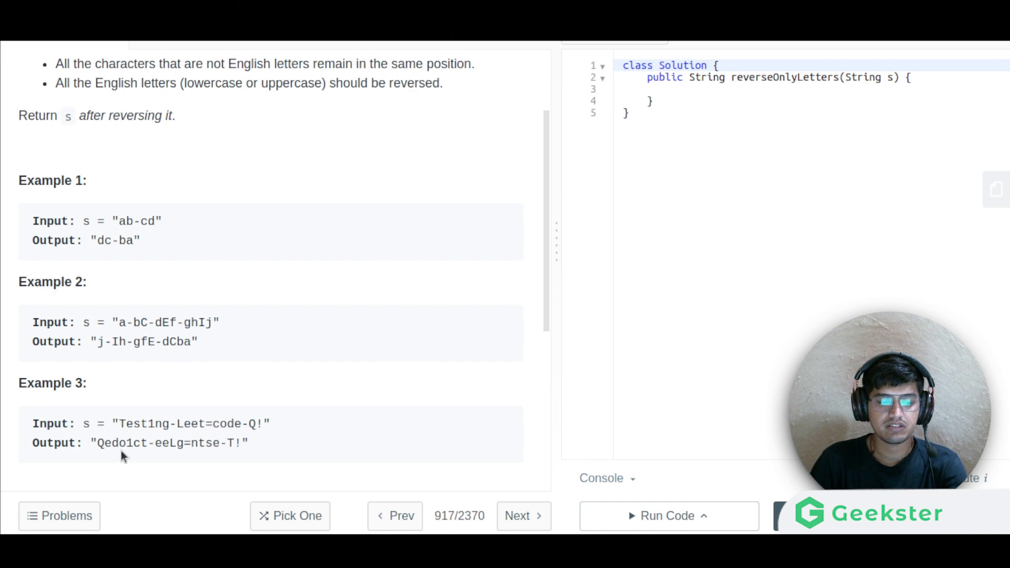
double_click(174, 425)
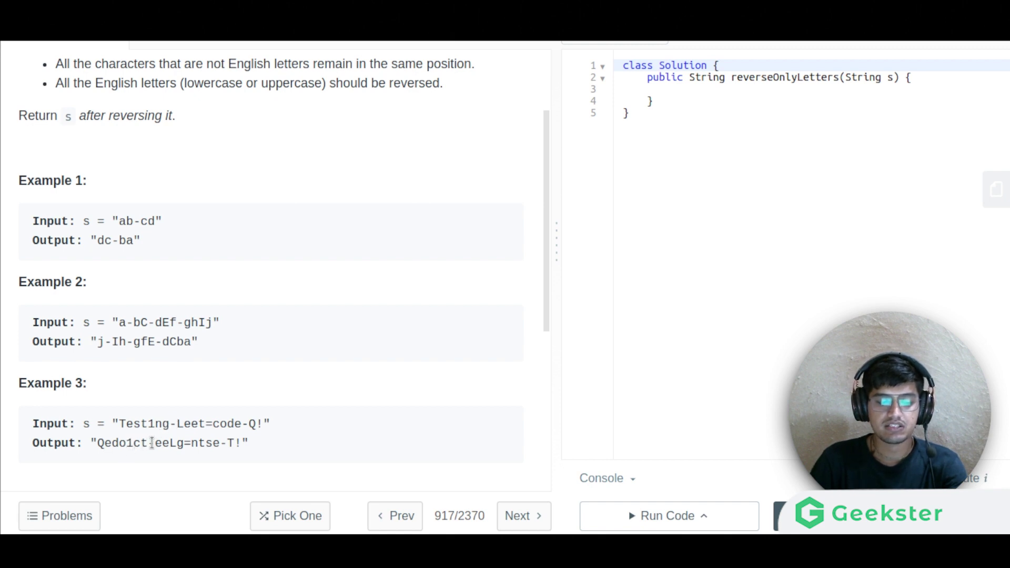
left_click_drag(213, 424, 200, 424)
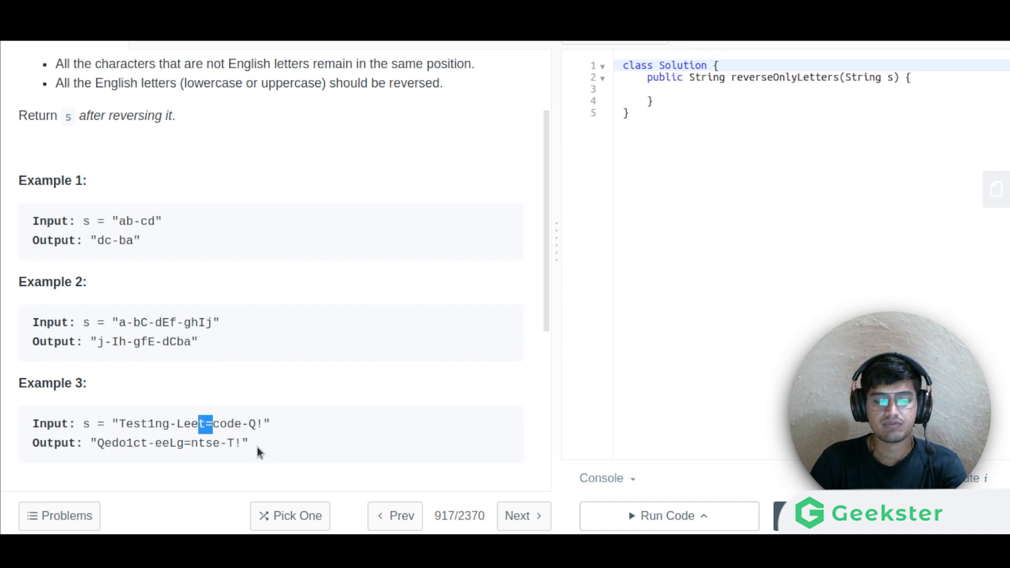
left_click_drag(237, 443, 221, 443)
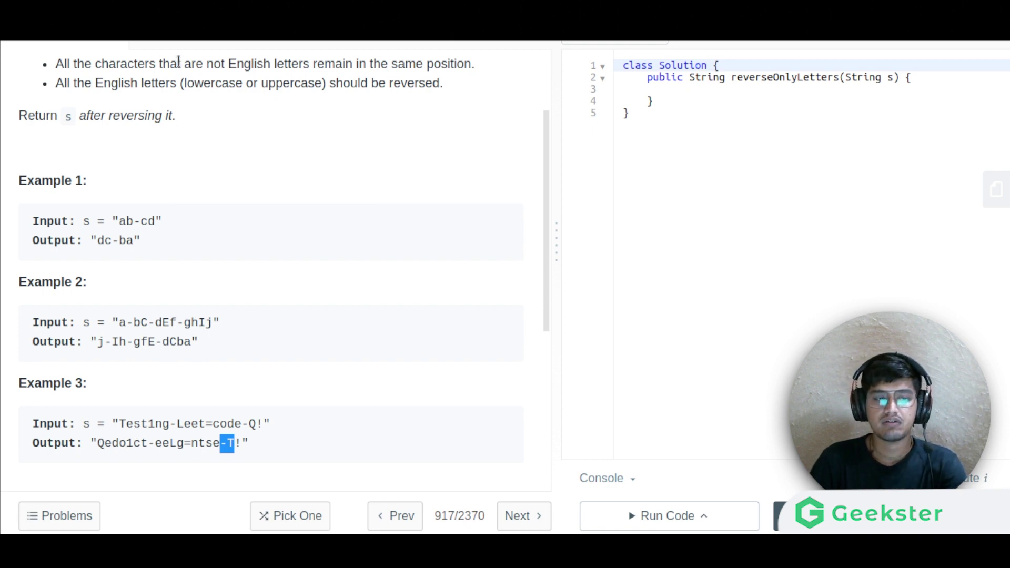
left_click_drag(182, 84, 305, 83)
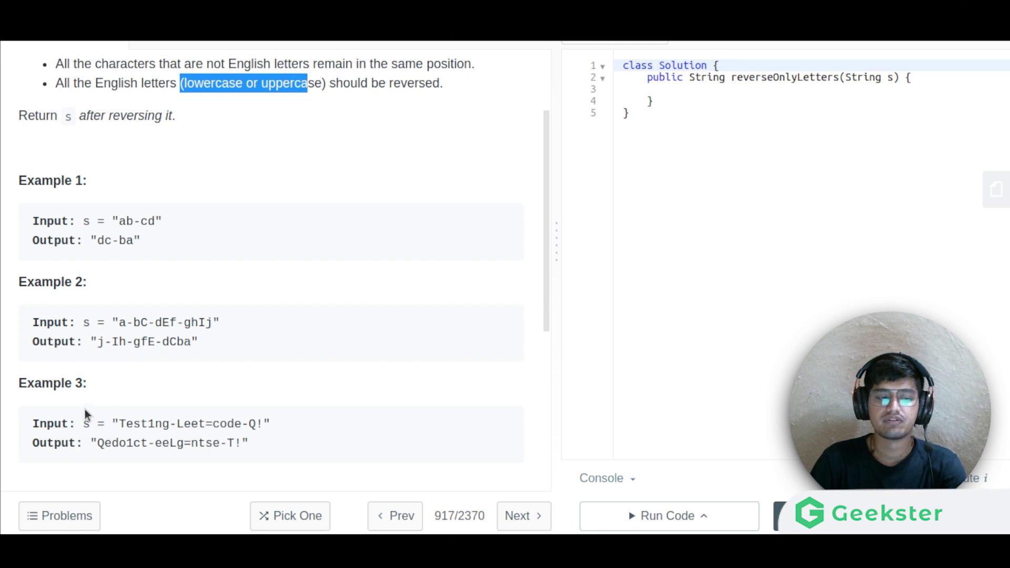
scroll(432, 300, "up", 2)
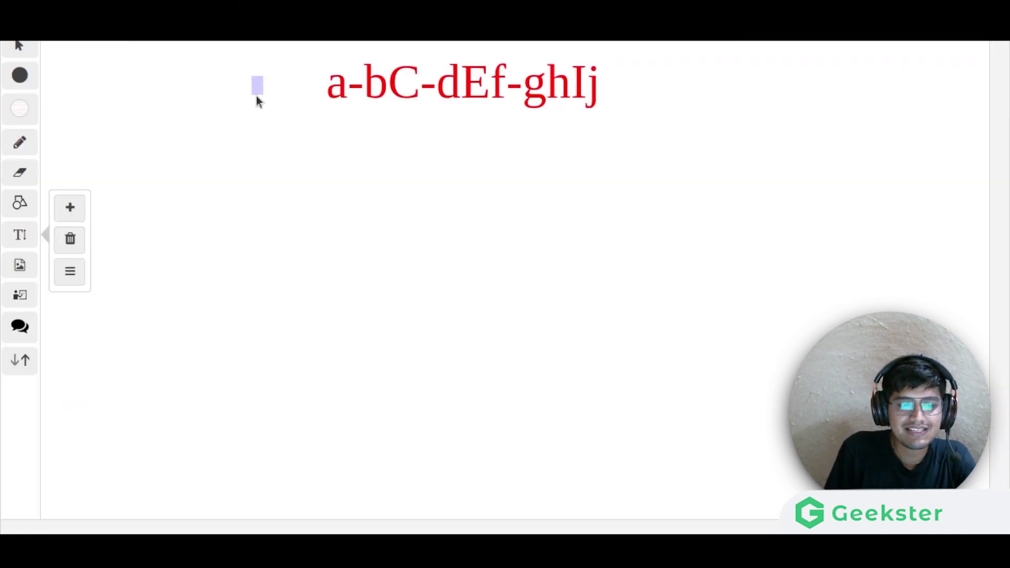
- With the pencil tool, handwrite 'S =' left of the red string a-bC-dEf-ghIj
left_click(20, 142)
mouse_move(268, 73)
left_mouse_down()
mouse_move(252, 96)
mouse_move(294, 92)
left_mouse_up()
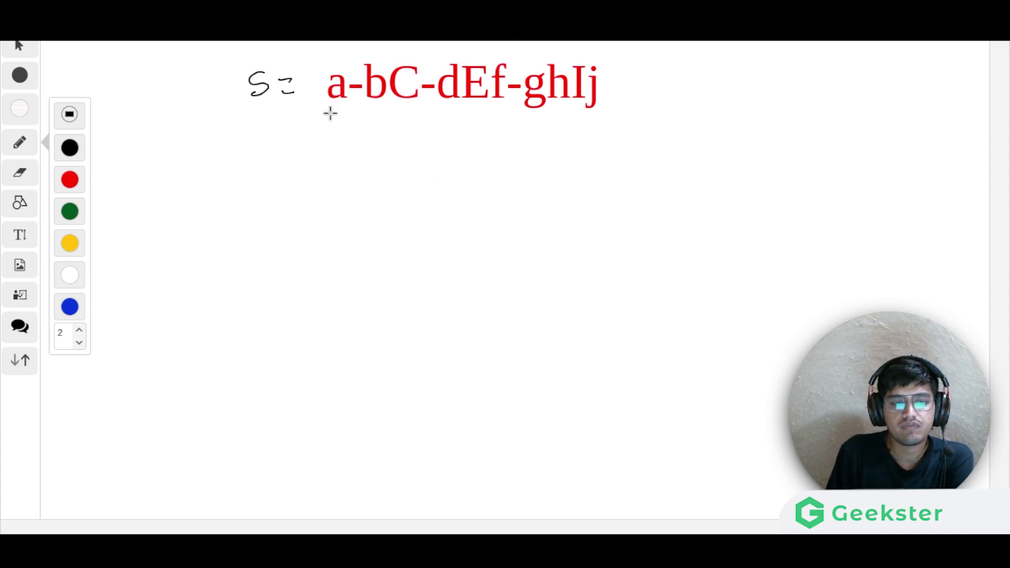
- Label st and end above the string, then write j under a and a under j
left_click_drag(328, 47, 319, 61)
mouse_move(337, 43)
left_mouse_down()
mouse_move(338, 60)
mouse_move(345, 50)
left_mouse_up()
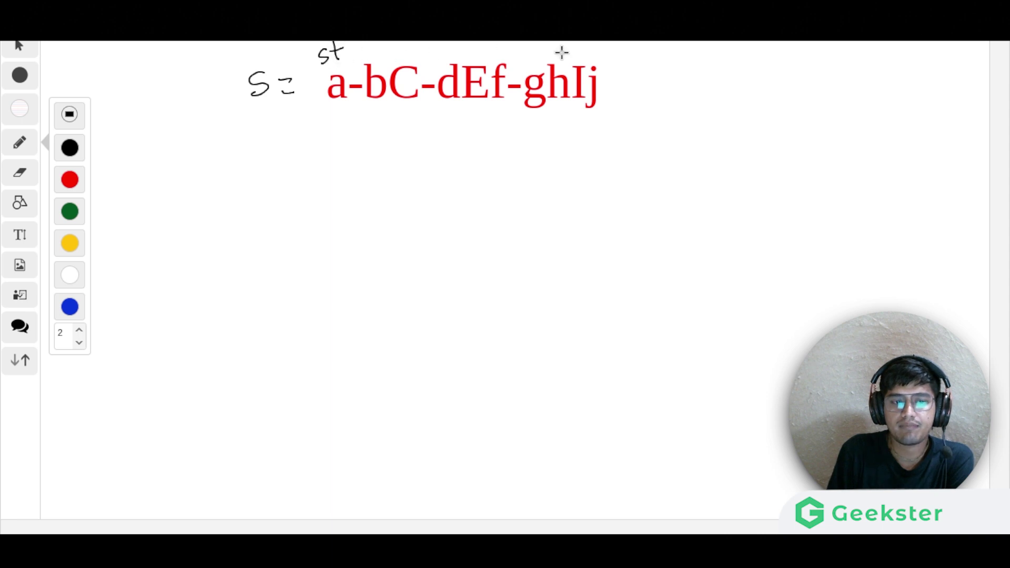
mouse_move(600, 50)
left_mouse_down()
mouse_move(623, 54)
mouse_move(633, 43)
left_mouse_up()
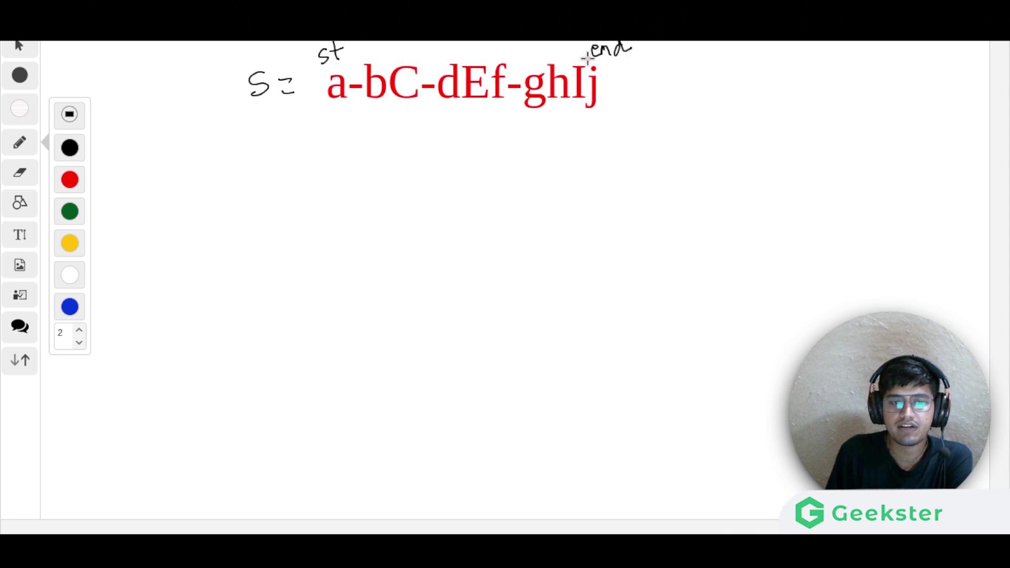
left_click_drag(330, 106, 346, 105)
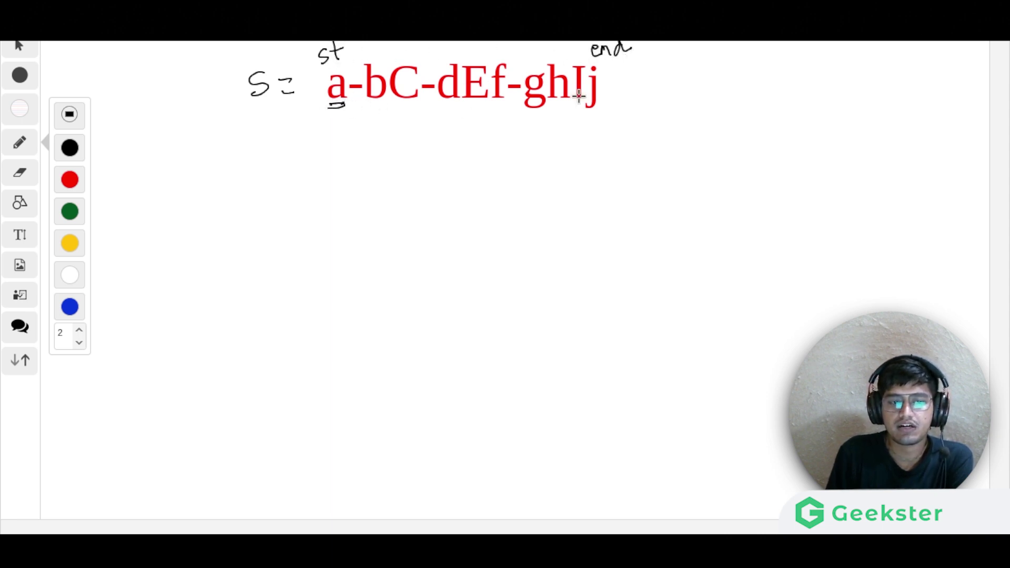
left_click_drag(592, 111, 606, 114)
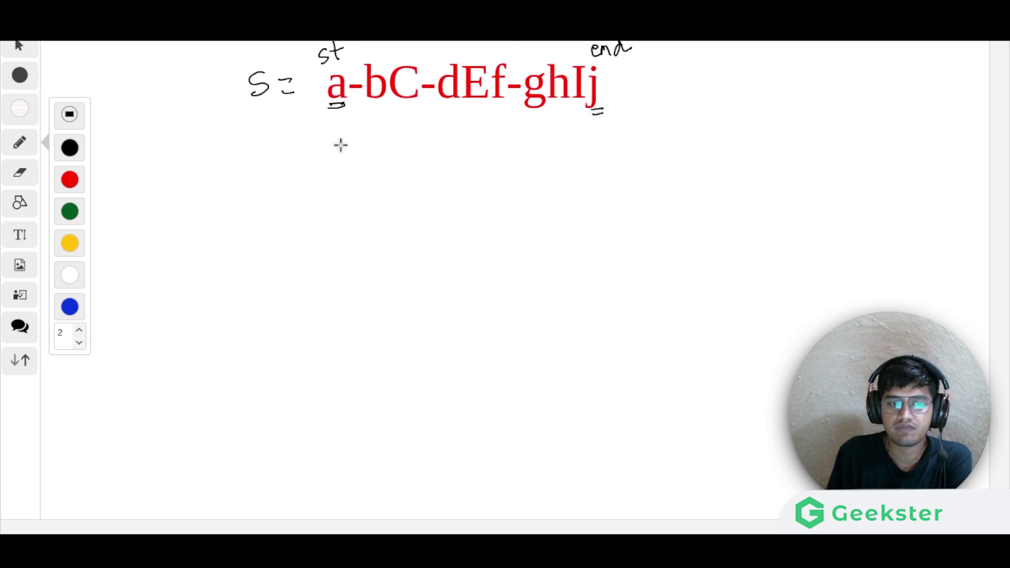
left_click_drag(335, 134, 324, 159)
left_click(332, 127)
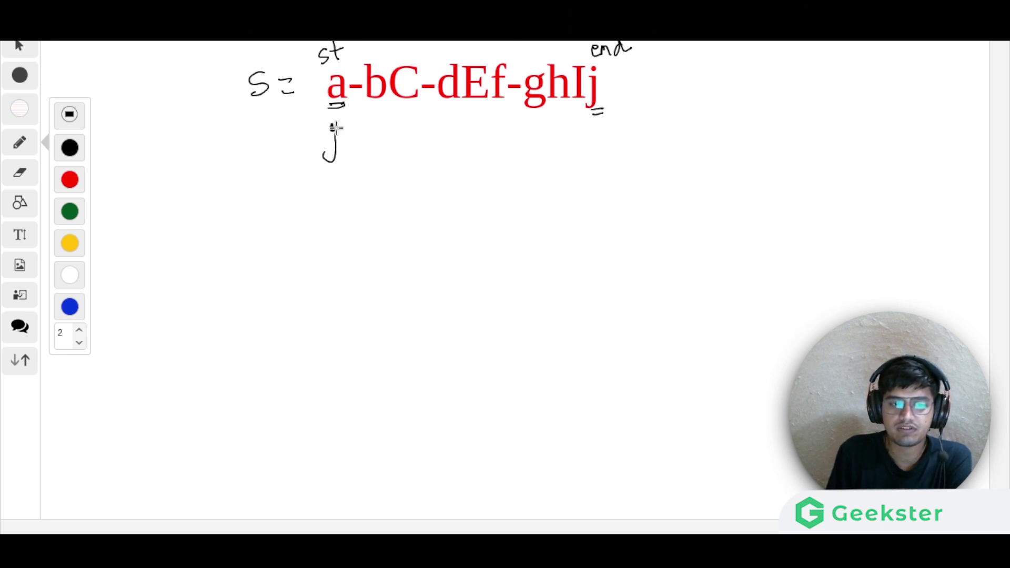
left_click_drag(597, 135, 607, 152)
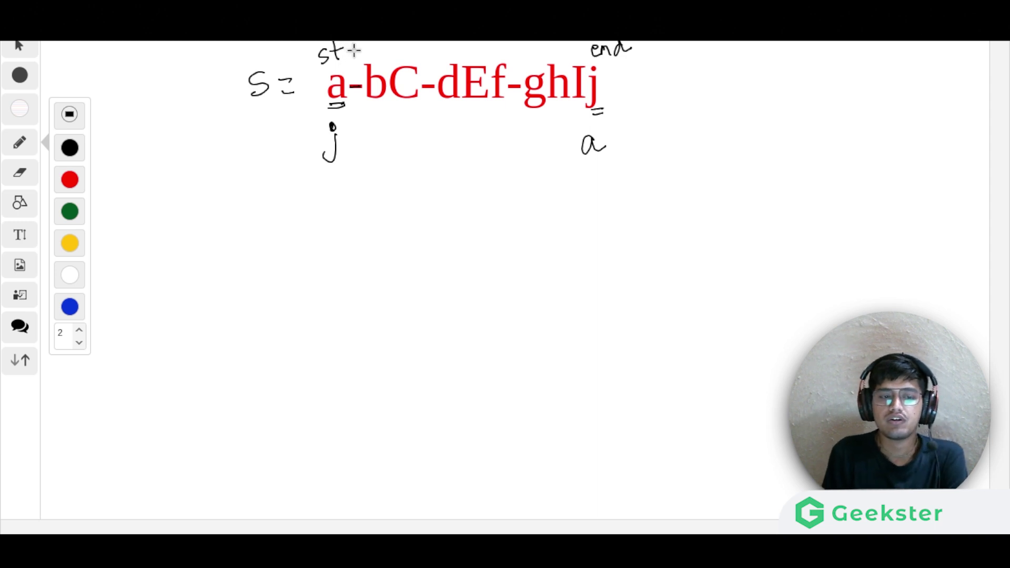
- Mark the pointers skipping the hyphen and write the next swapped letters, I and b
left_click_drag(352, 61, 353, 79)
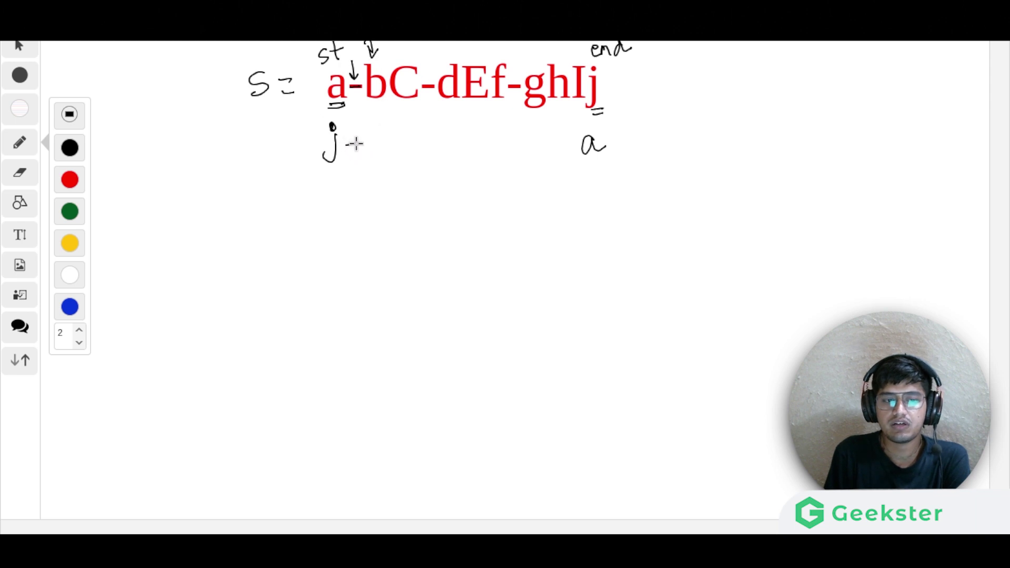
left_click_drag(346, 144, 358, 144)
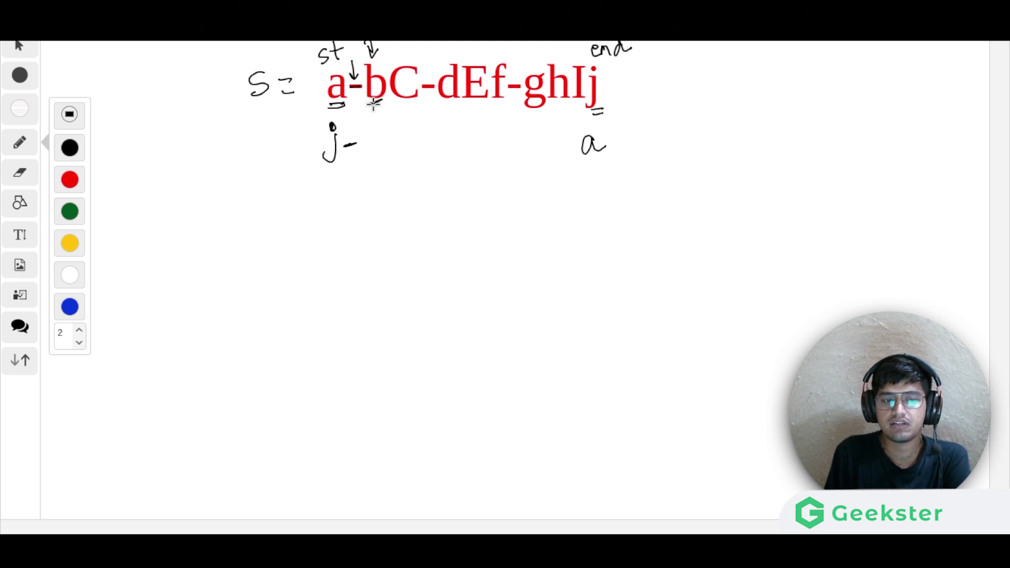
left_click_drag(379, 104, 385, 100)
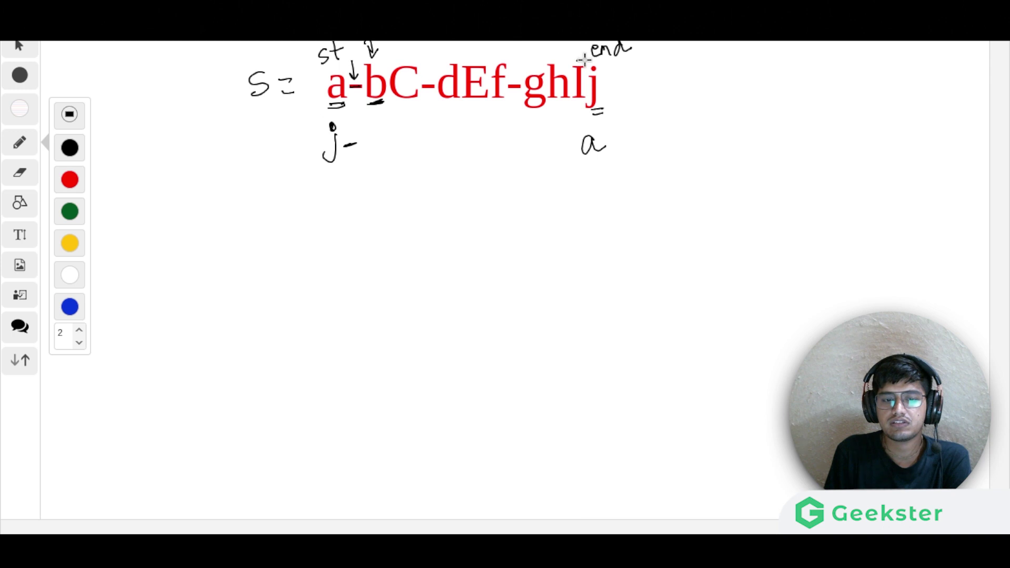
left_click_drag(574, 59, 584, 58)
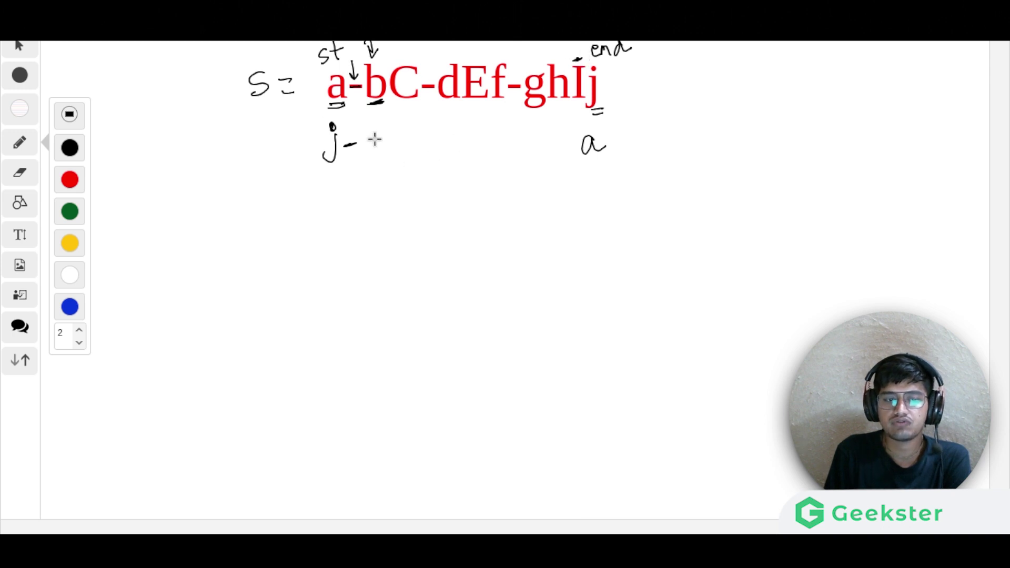
mouse_move(367, 133)
left_mouse_down()
mouse_move(373, 159)
mouse_move(385, 157)
left_mouse_up()
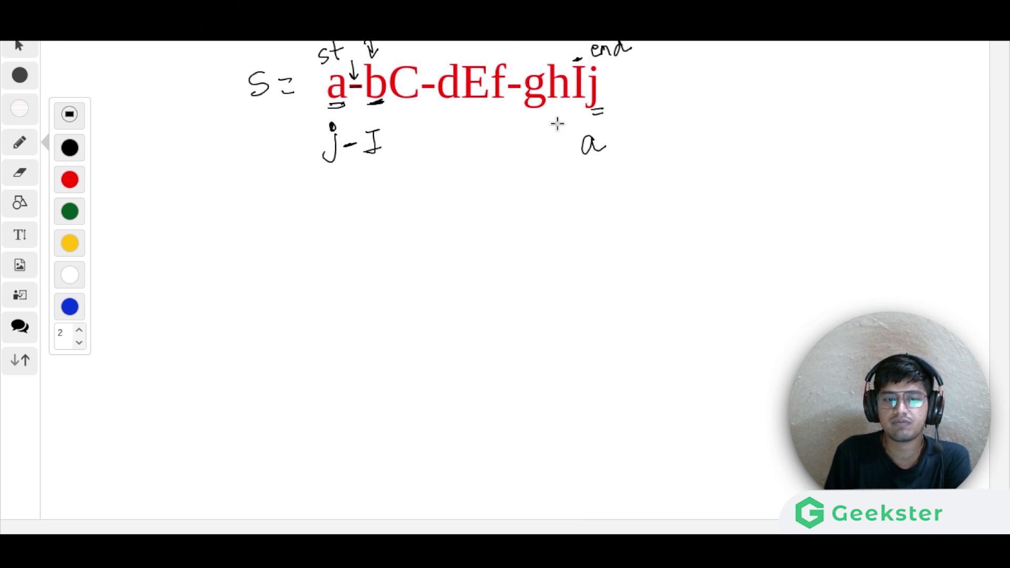
left_click_drag(567, 120, 569, 152)
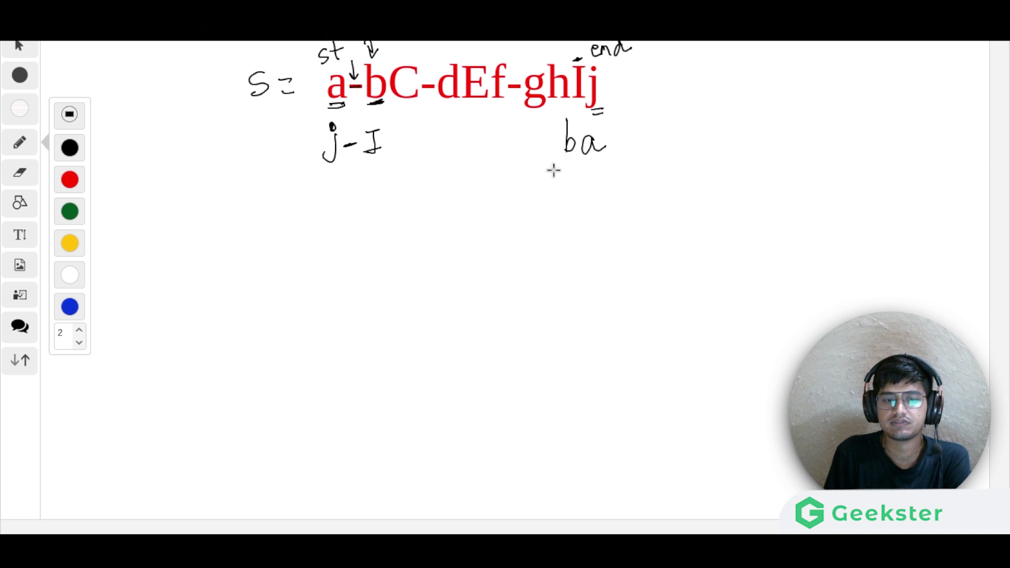
- Move the pointers to C and h, writing h, C and a dash in the result
left_click_drag(398, 104, 407, 104)
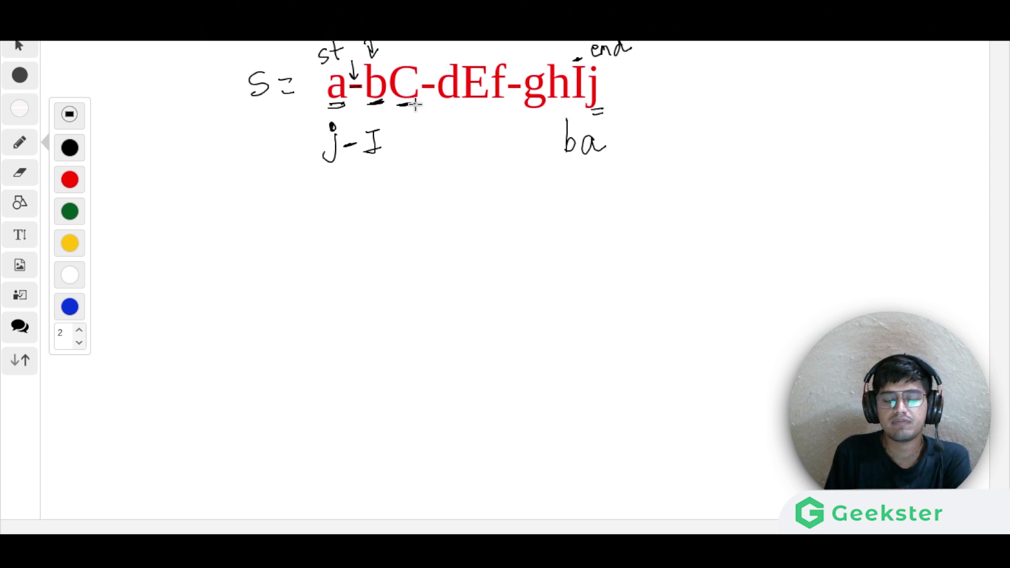
left_click_drag(383, 46, 392, 42)
left_click_drag(408, 41, 409, 53)
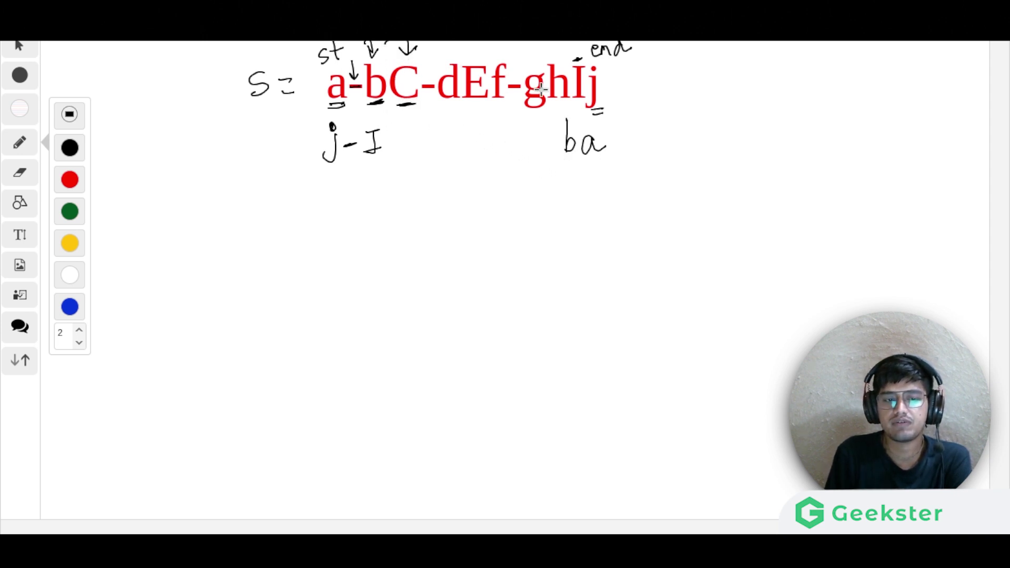
left_click_drag(573, 45, 551, 57)
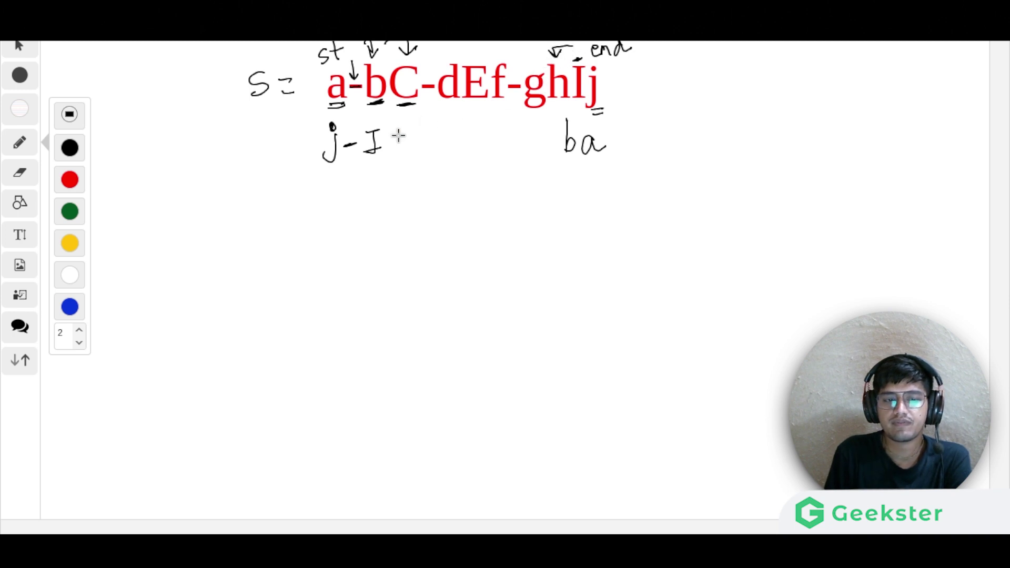
left_click_drag(397, 126, 412, 146)
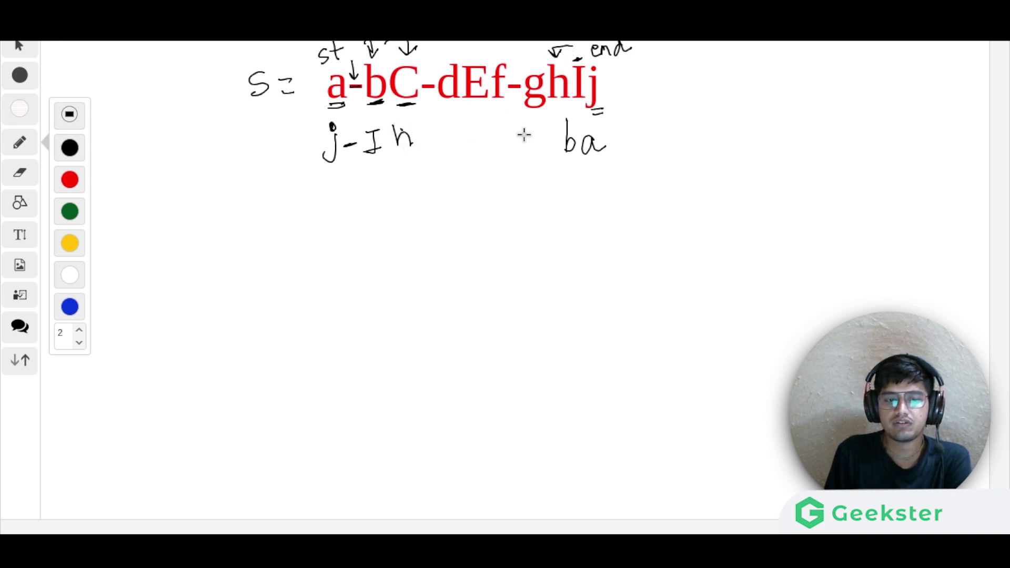
left_click_drag(556, 122, 553, 155)
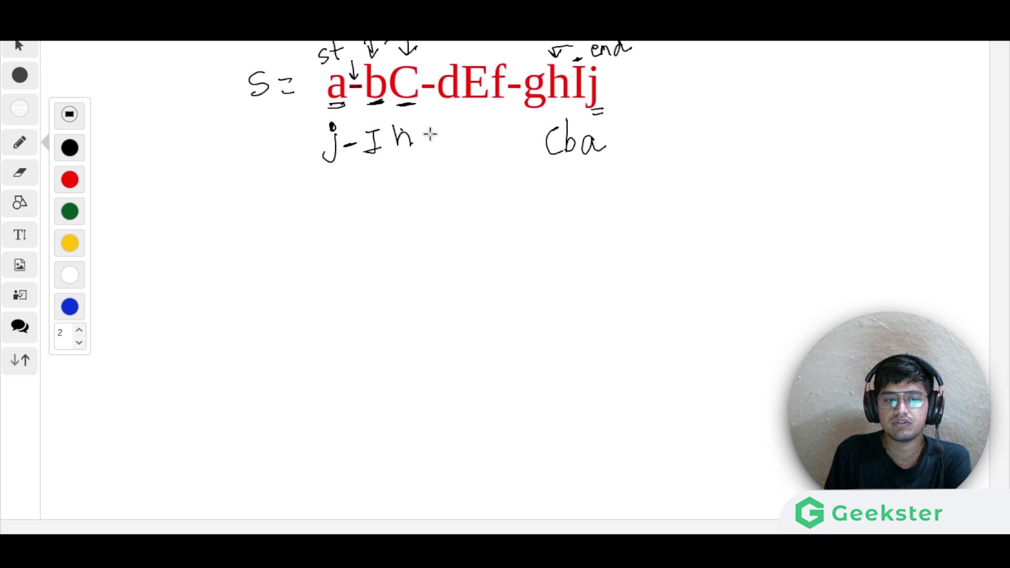
left_click_drag(424, 139, 435, 138)
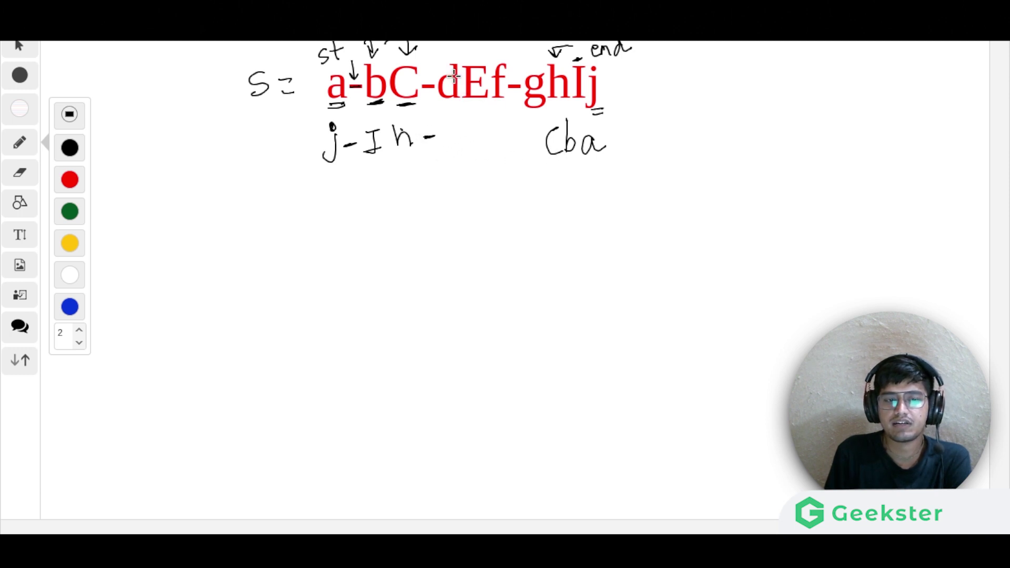
- Advance the pointers to d and g, writing g and d in the reversed row
left_click_drag(446, 42, 448, 57)
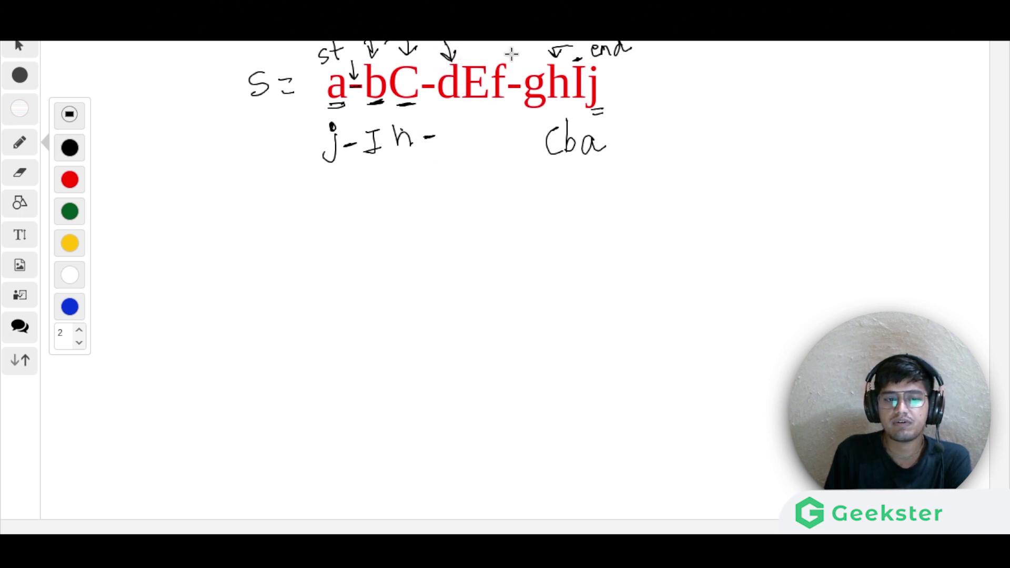
left_click_drag(531, 44, 535, 61)
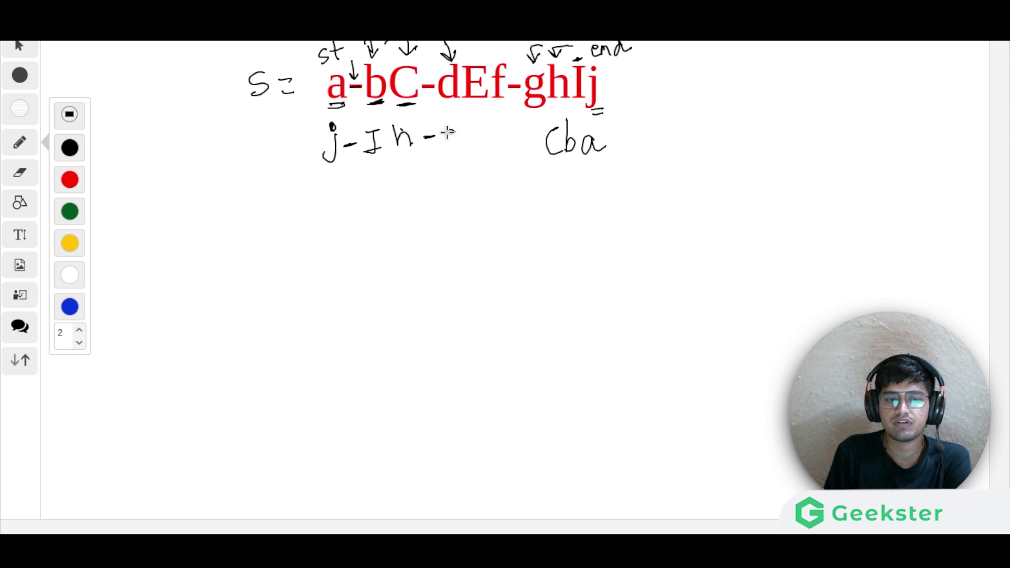
left_click_drag(455, 134, 444, 160)
left_click_drag(529, 140, 537, 158)
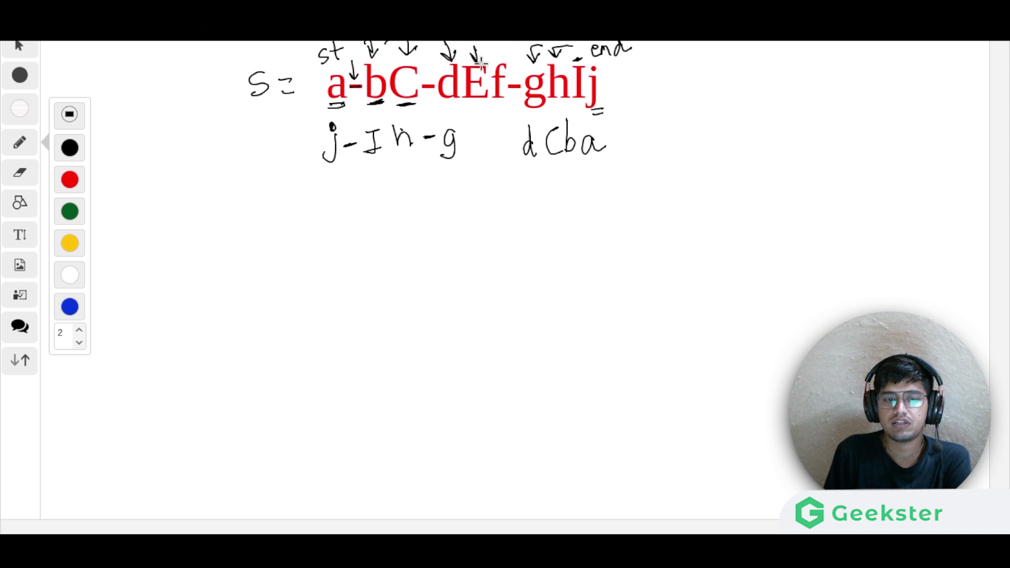
left_click_drag(505, 46, 507, 64)
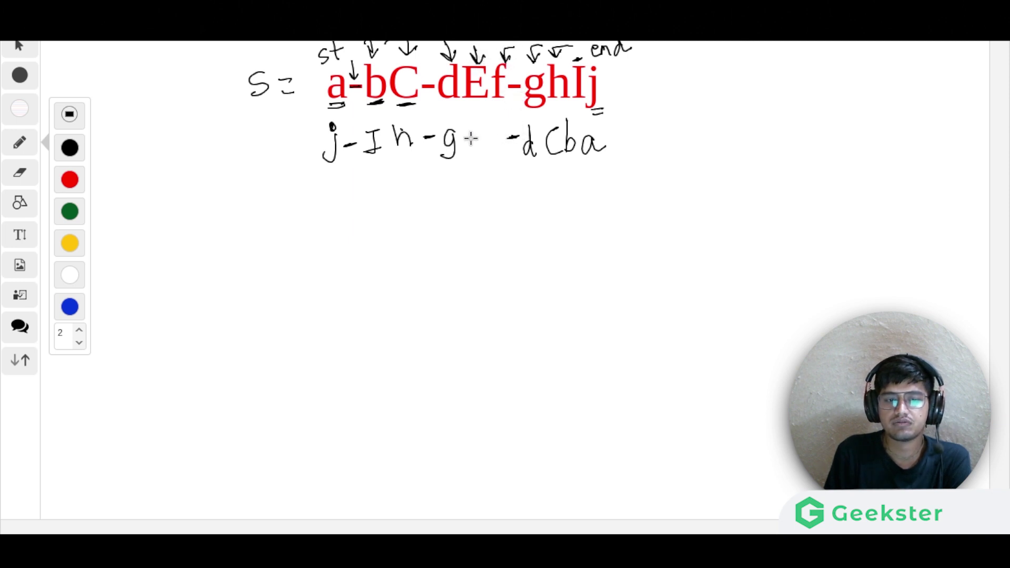
- Fill in the middle letters f and E, then tick j-Ih-gfE-dCba as correct
mouse_move(476, 129)
left_mouse_down()
mouse_move(466, 157)
mouse_move(477, 140)
left_mouse_up()
left_click_drag(487, 127, 488, 156)
mouse_move(488, 126)
left_mouse_down()
mouse_move(504, 126)
mouse_move(500, 142)
left_mouse_up()
left_click_drag(489, 156, 502, 156)
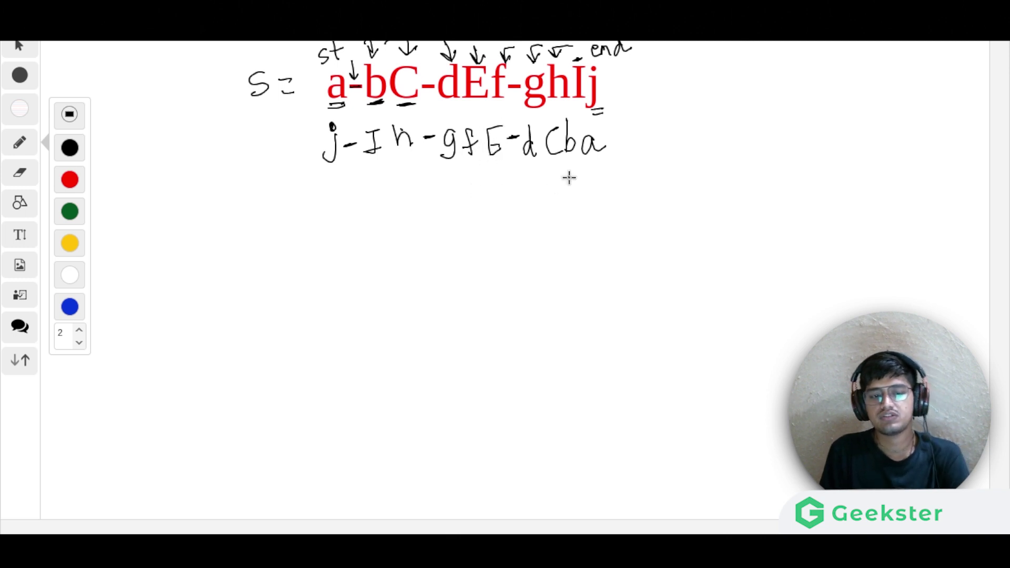
left_click_drag(568, 175, 607, 156)
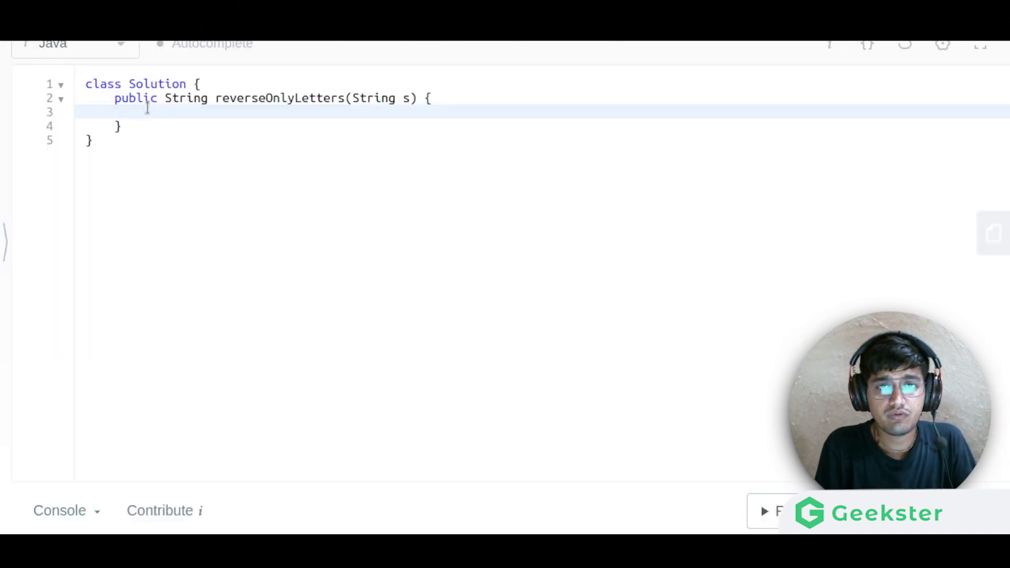
type("char")
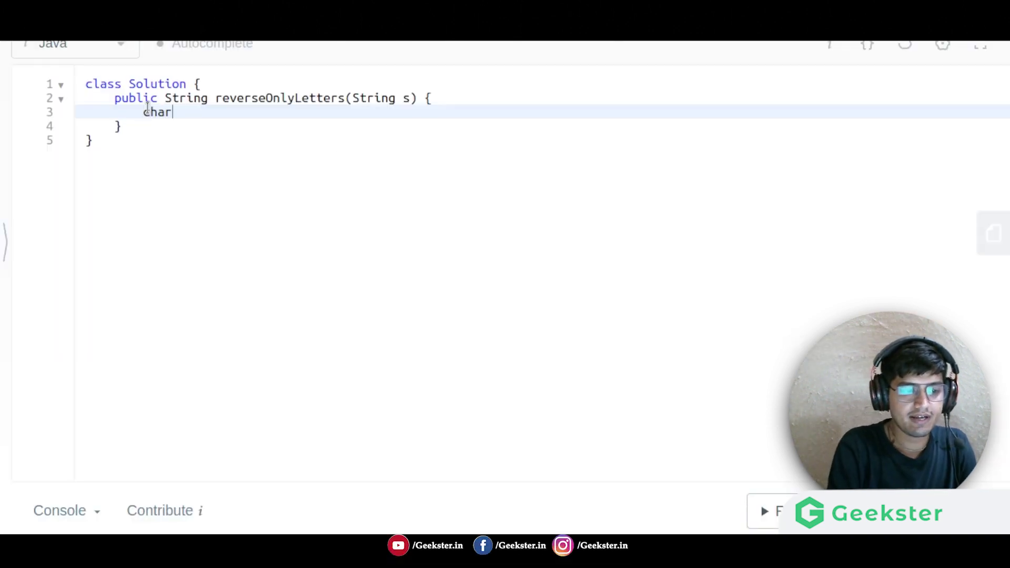
type(" ch")
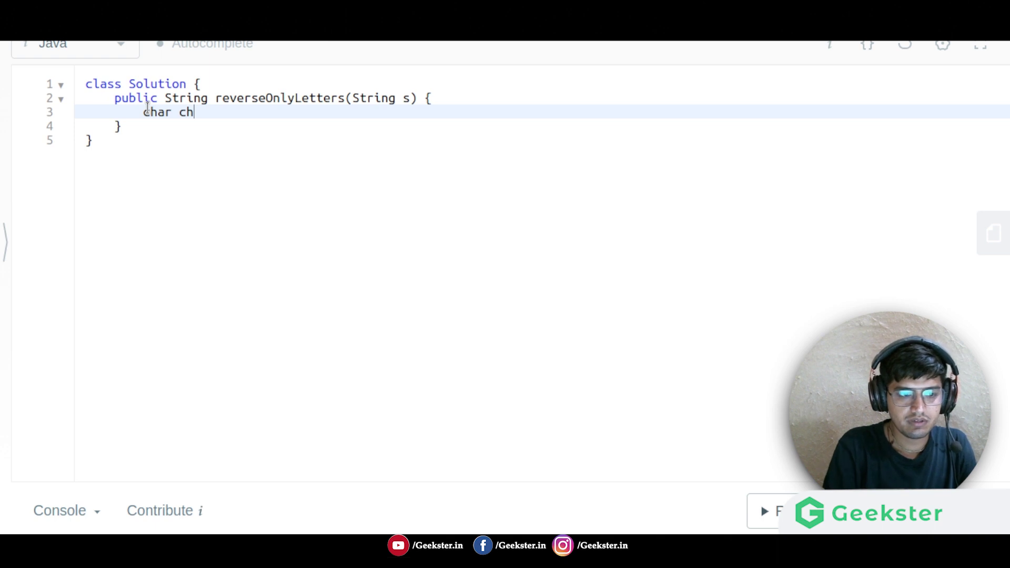
type("[]")
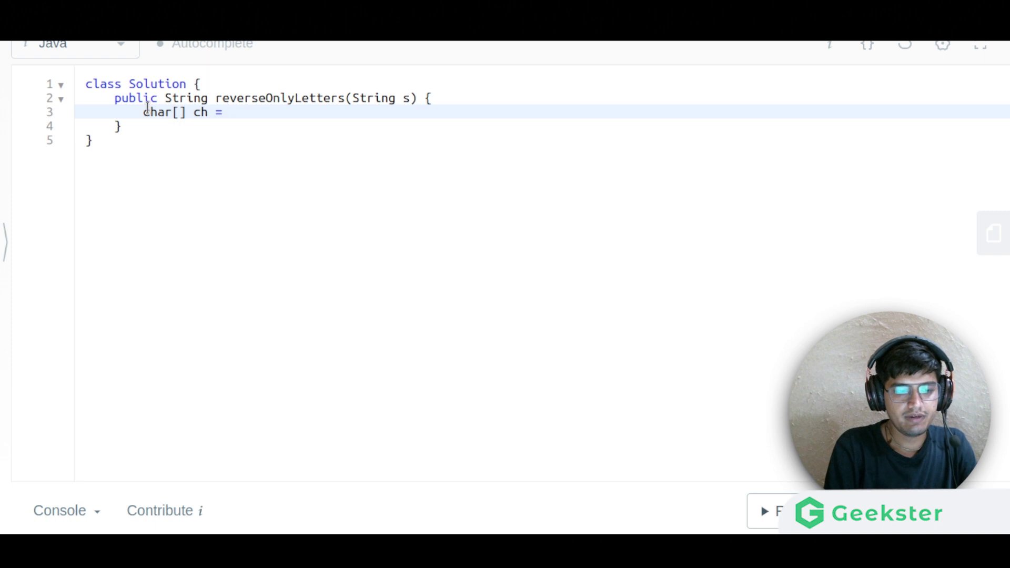
type(".t")
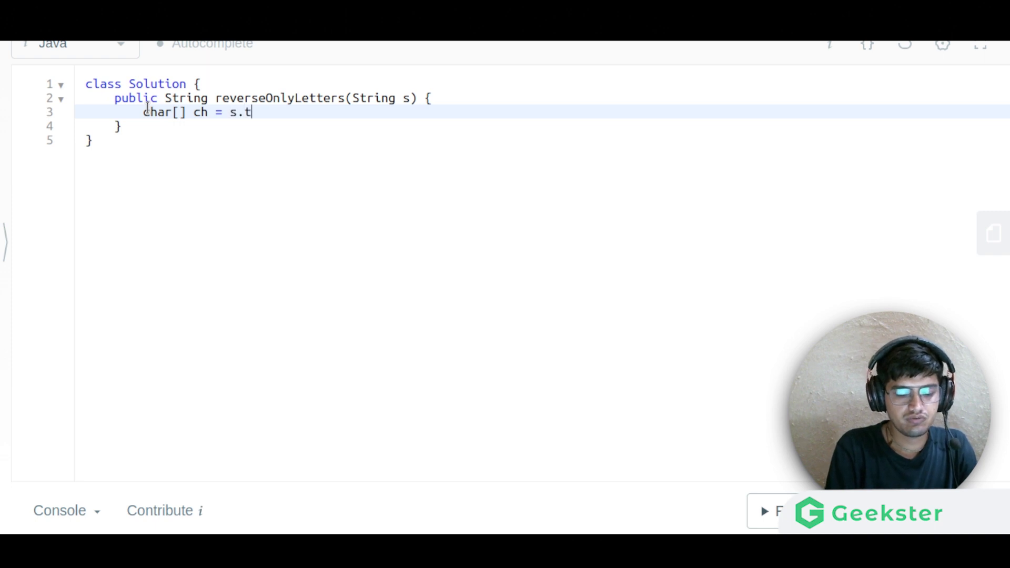
type("oCharArr")
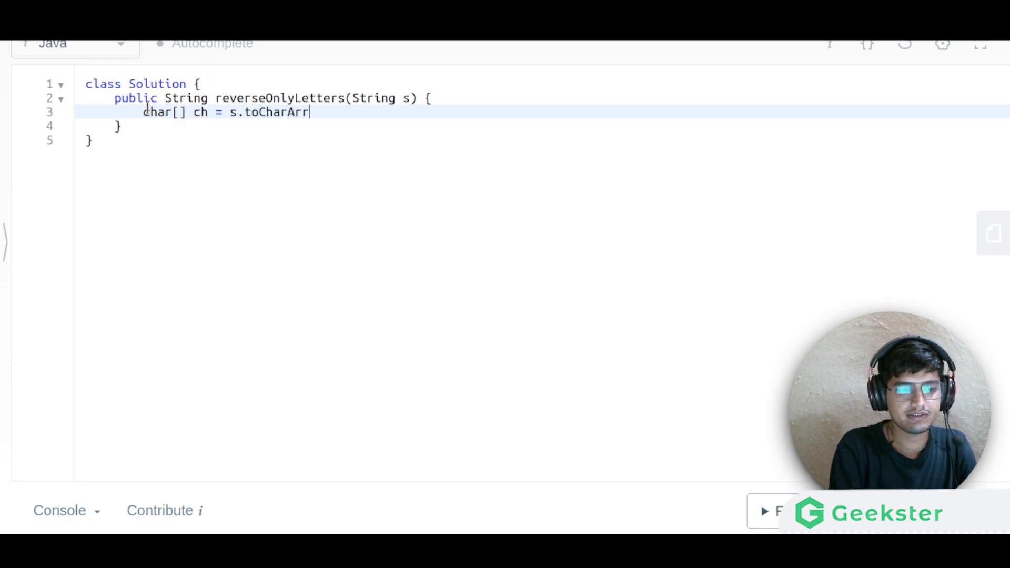
type("ay();")
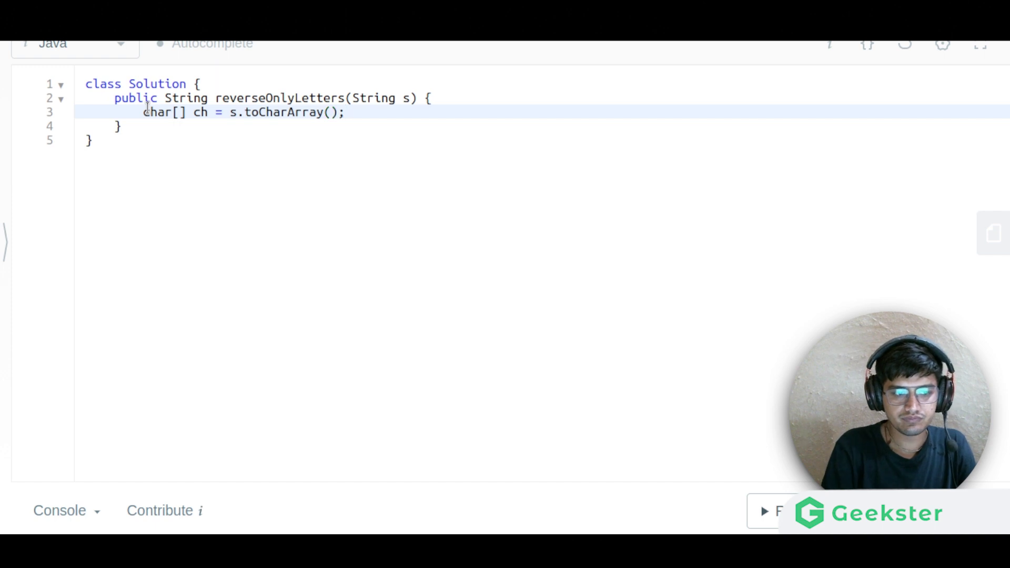
- Declare ch = s.toCharArray(), start = 0, end = s.length() - 1, then start a while loop
key("Return")
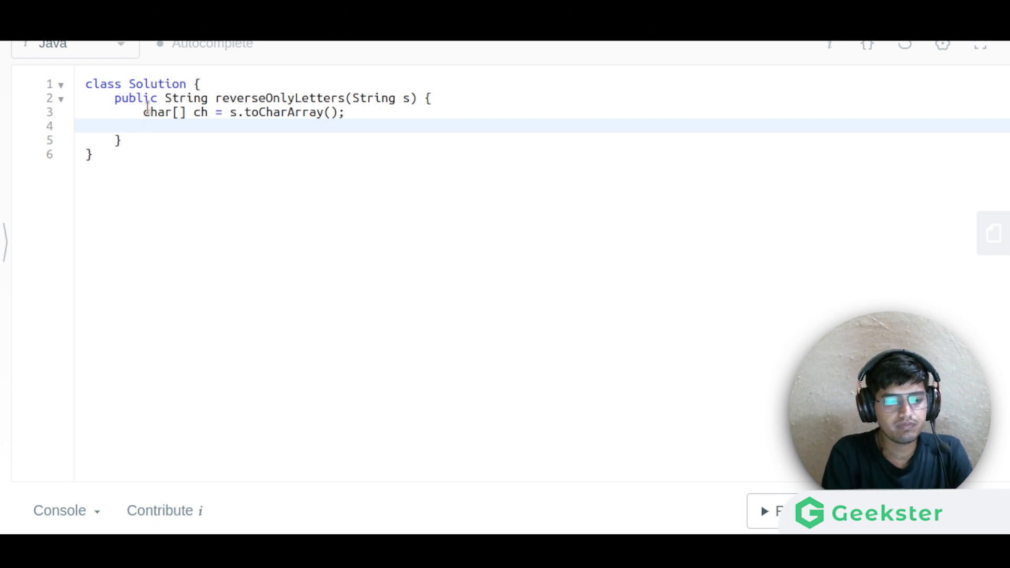
type("f")
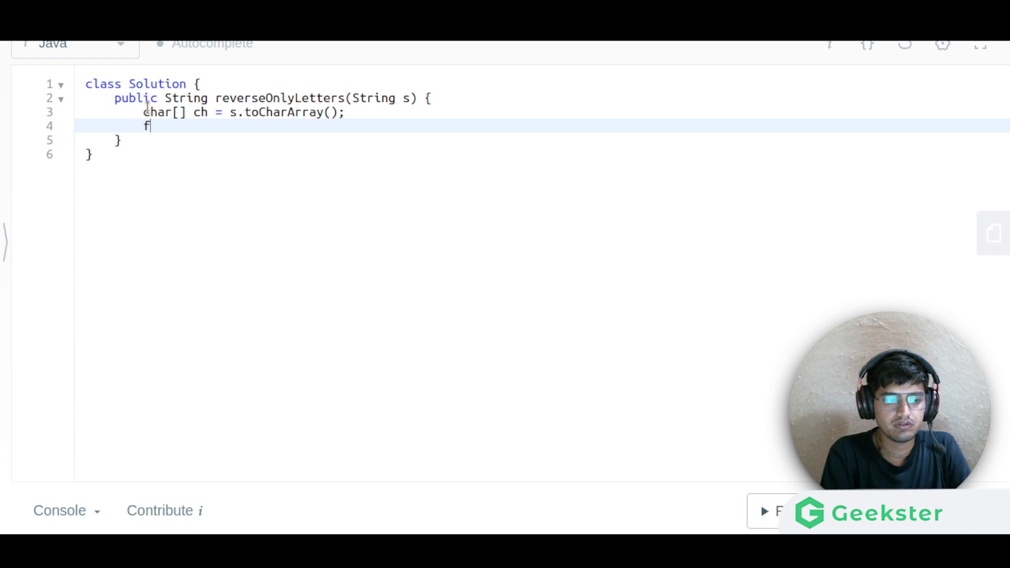
key("BackSpace")
type("intsya")
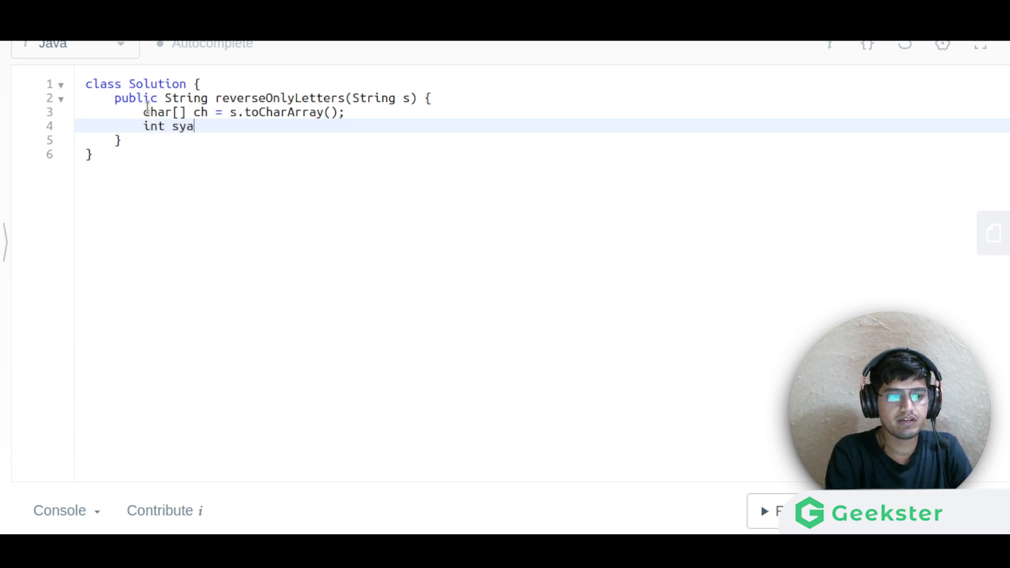
key("BackSpace")
key("BackSpace")
type("tart ")
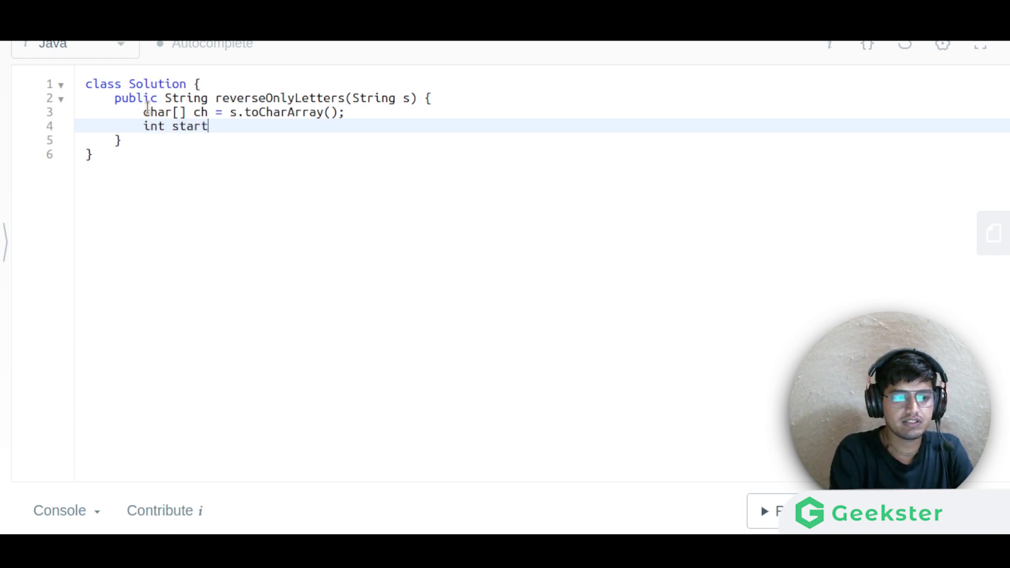
type("= 0;")
key("Return")
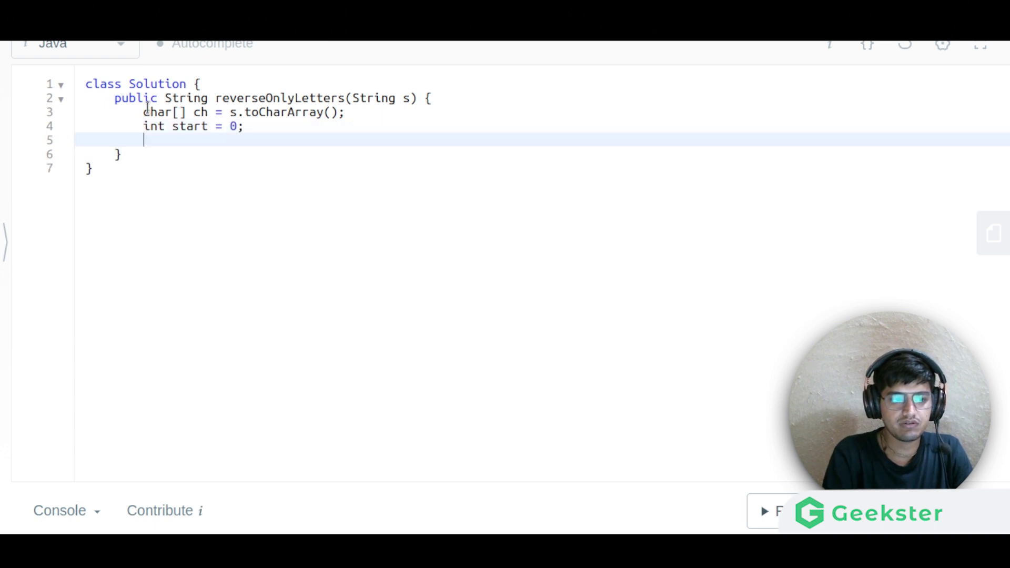
type("it")
key("BackSpace")
type("nt")
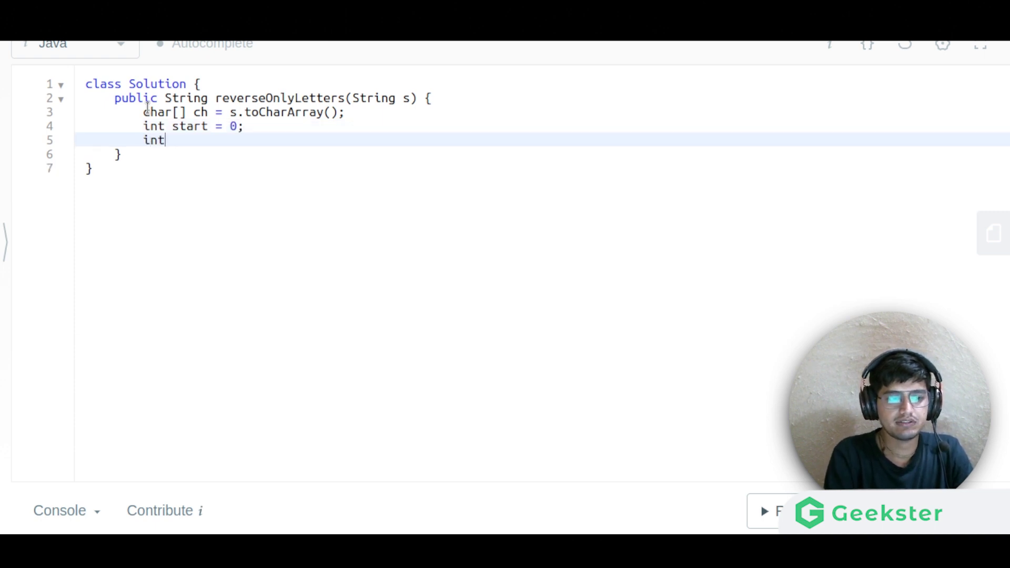
type(" end = s")
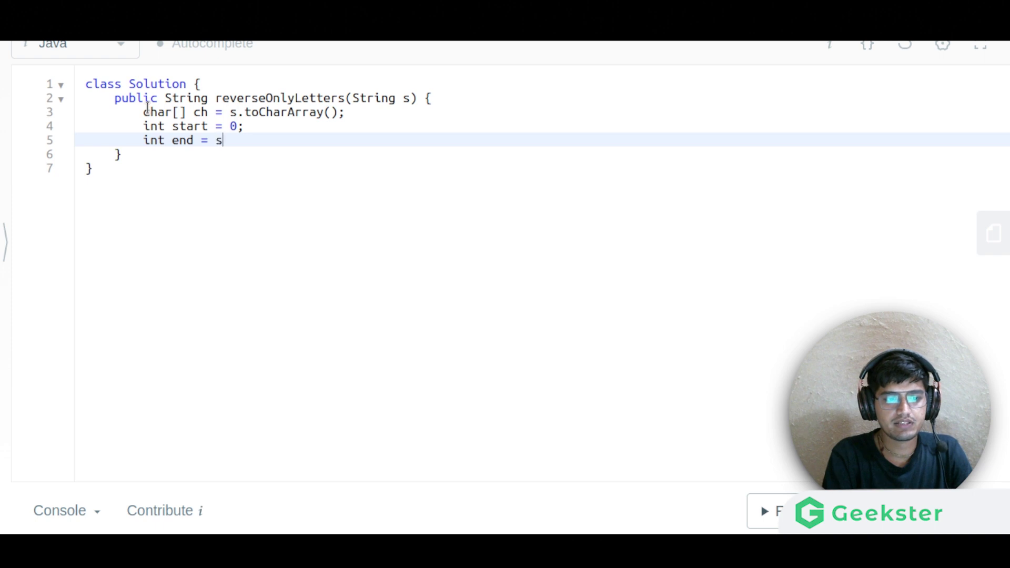
type(".lengt")
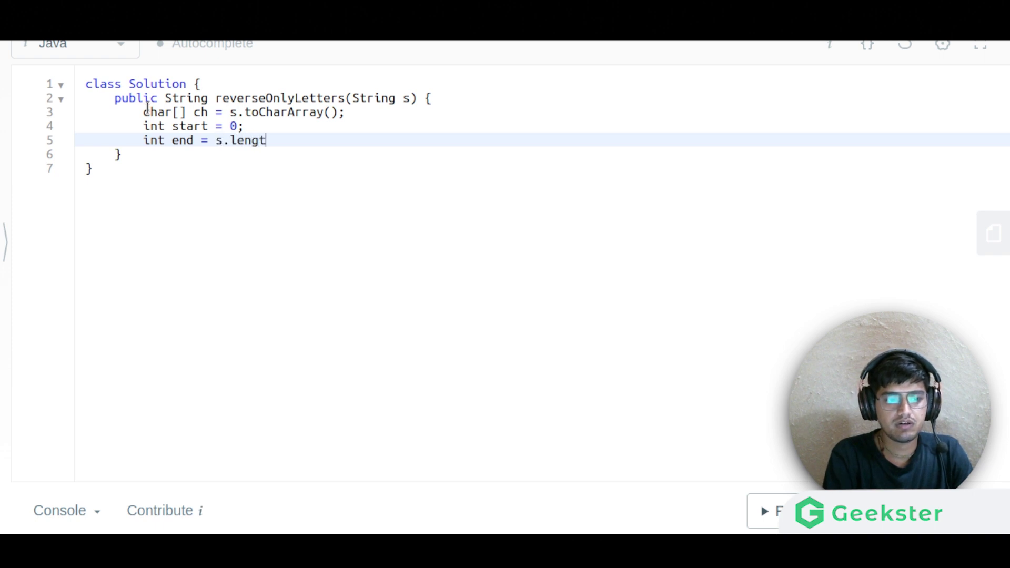
type("h() - 1;")
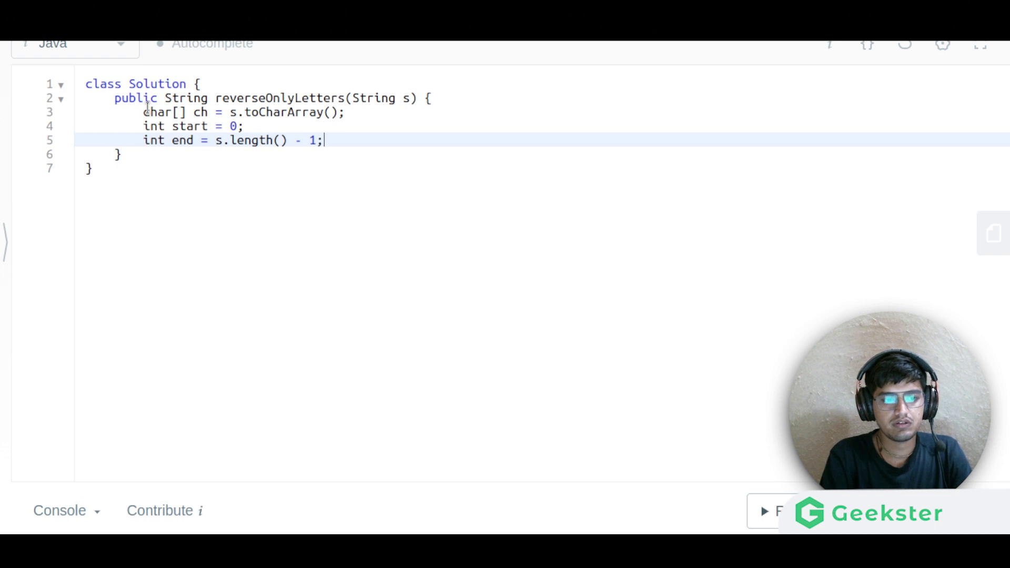
key("Return")
type("while(")
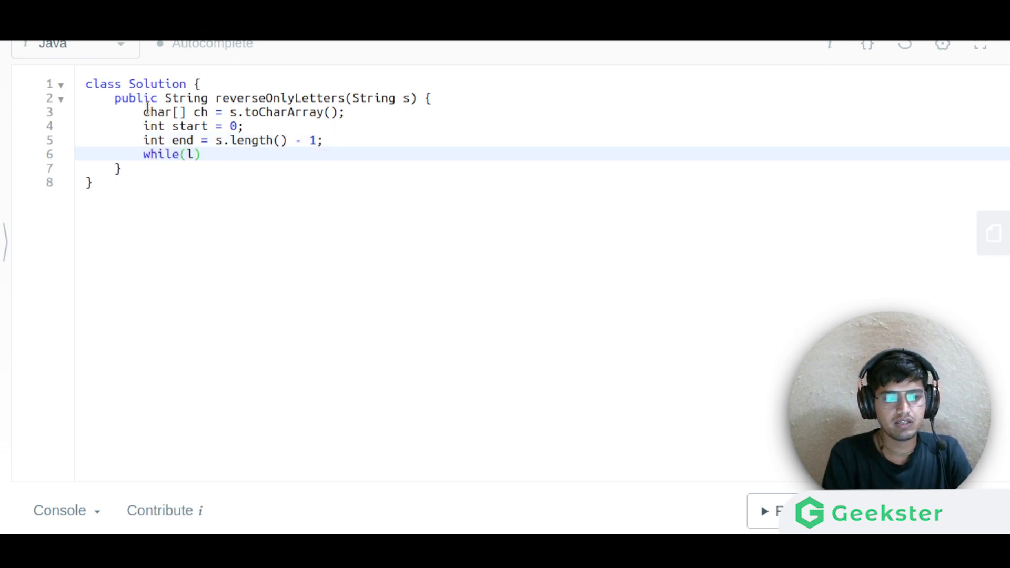
type("start ")
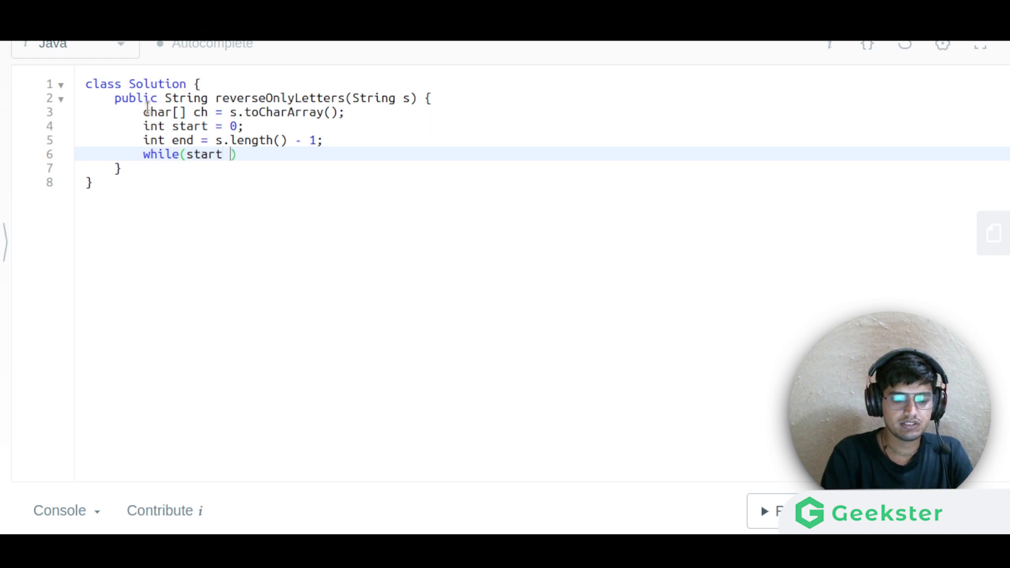
type("<")
- Write the while (start < end) loop with an if advancing start past non-letters
key("BackSpace")
type("end")
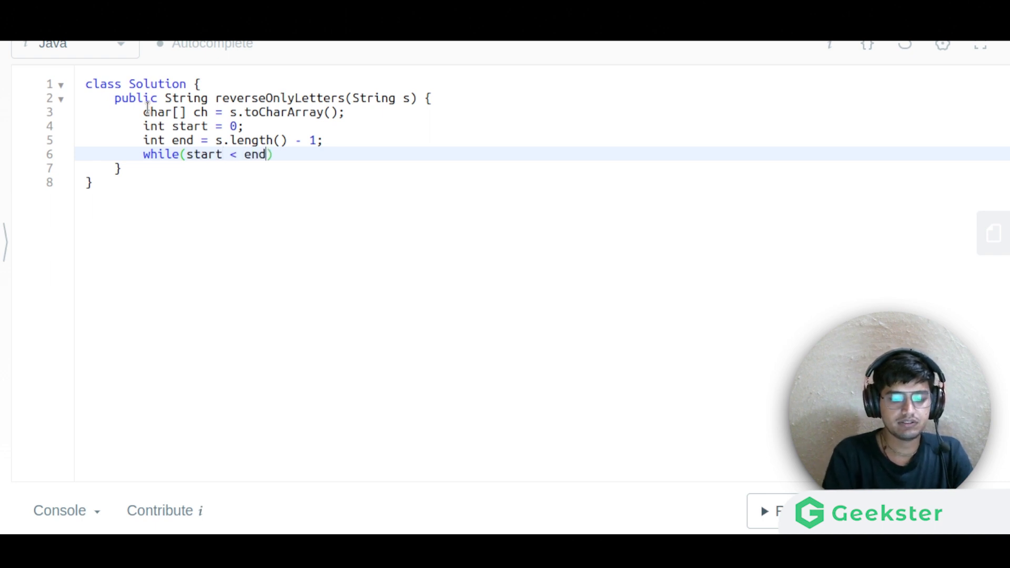
type("0")
key("BackSpace")
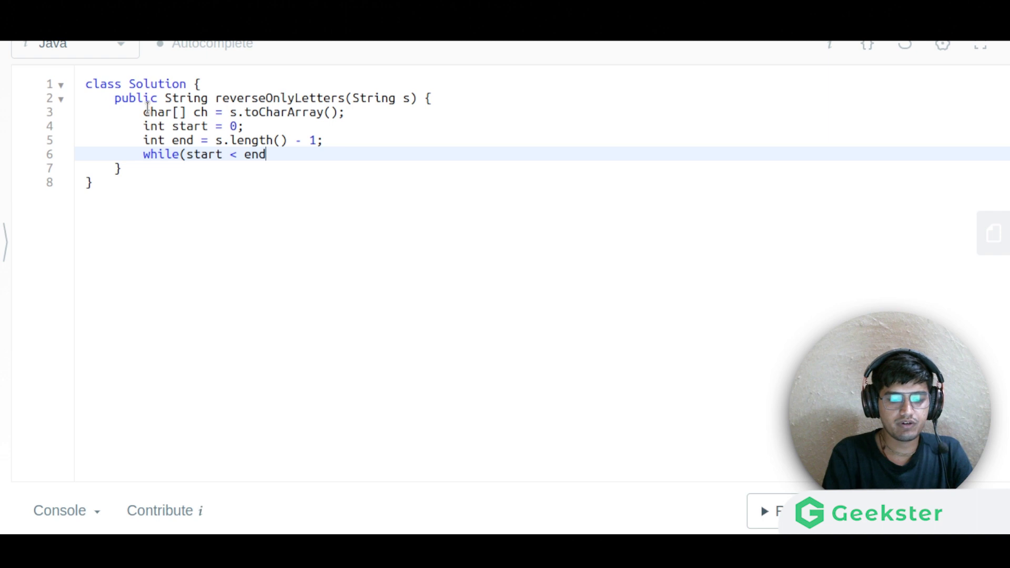
type("{")
key("Return")
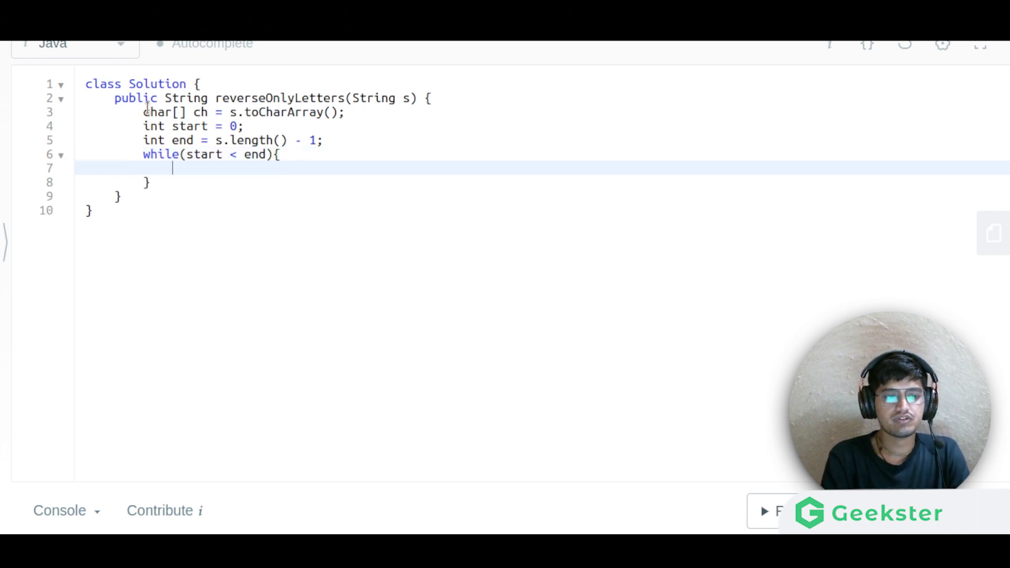
type("if(!")
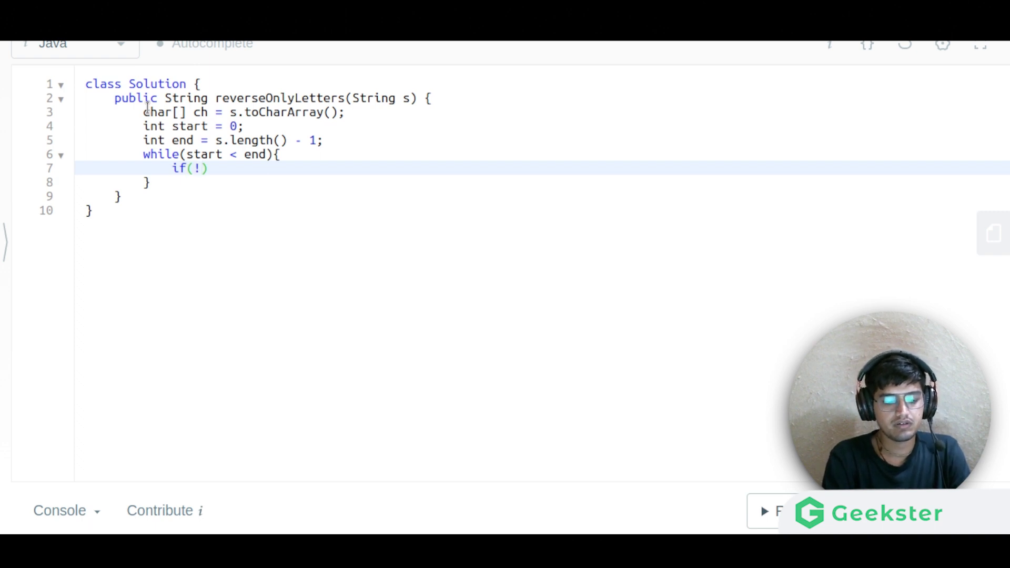
type("Character")
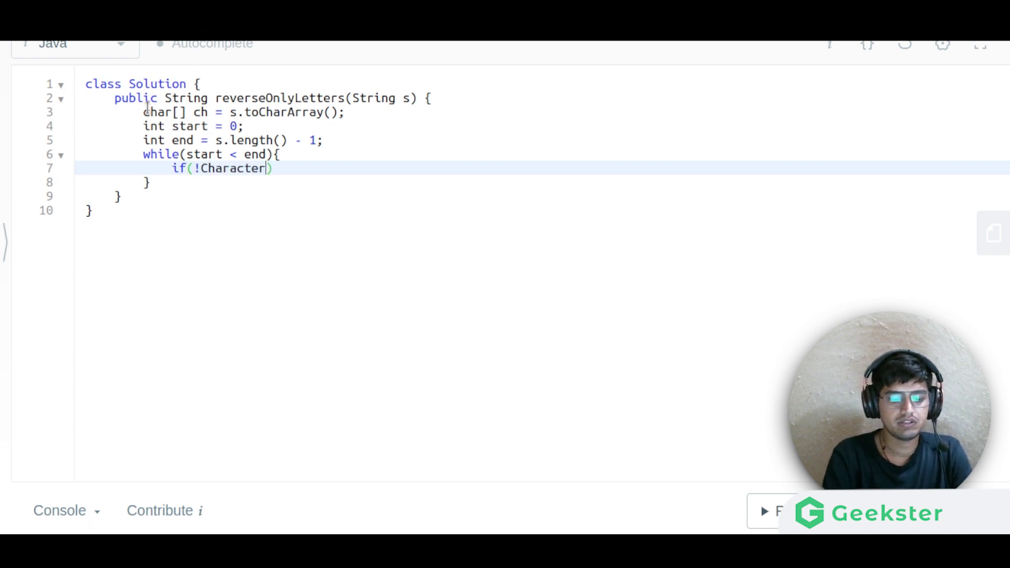
type(".isAl")
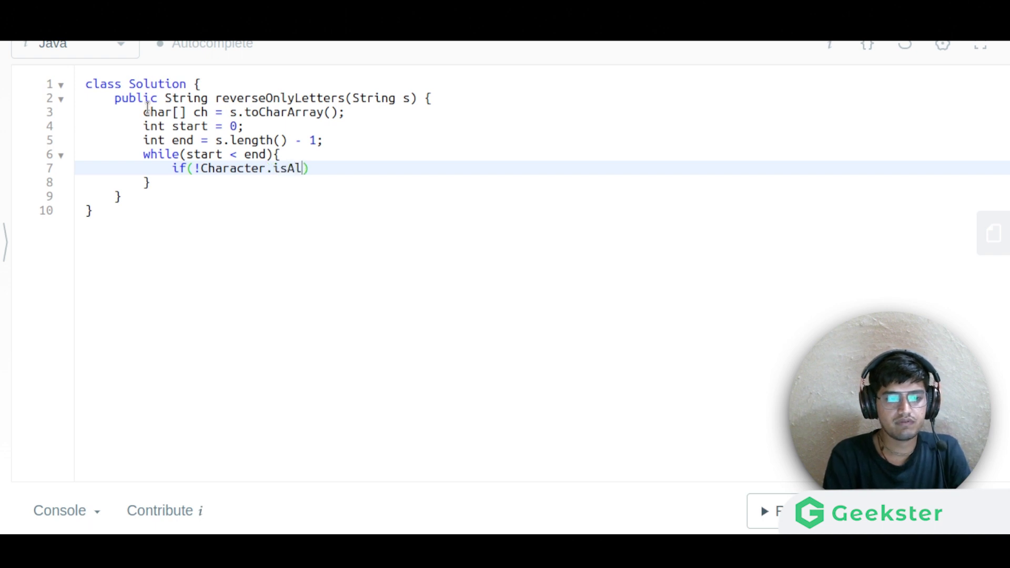
type("phabet")
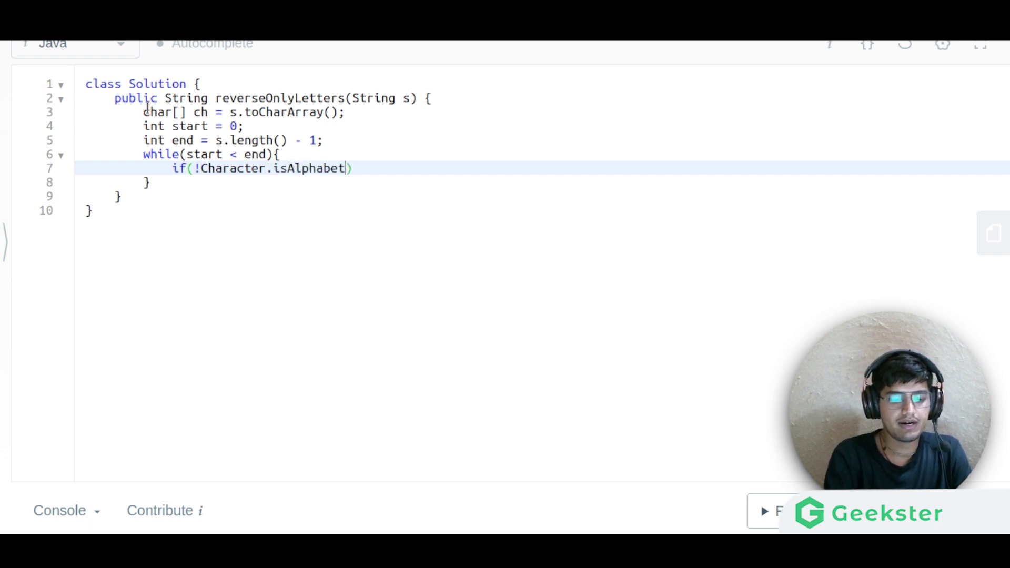
type("ic(")
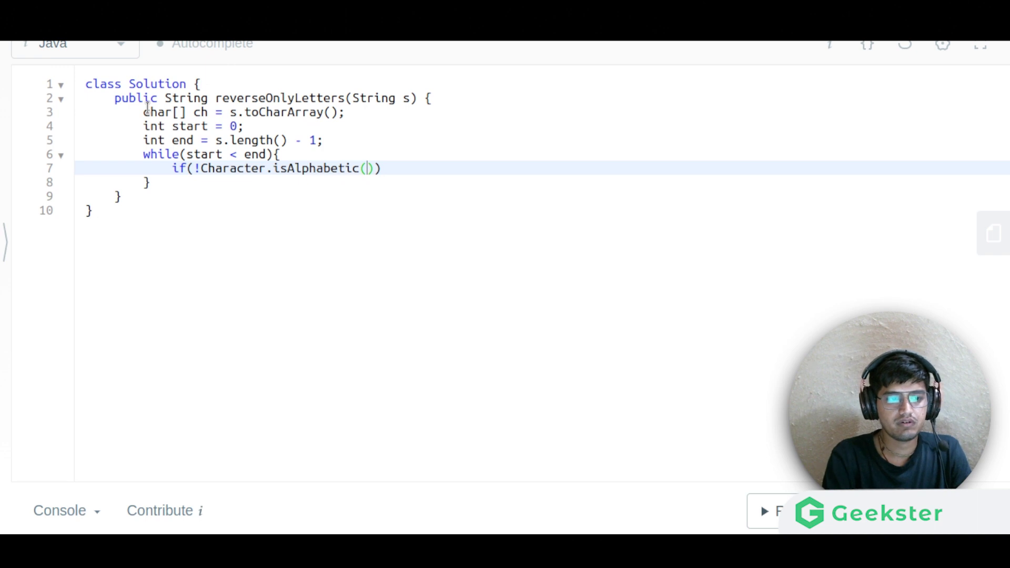
type("ch[")
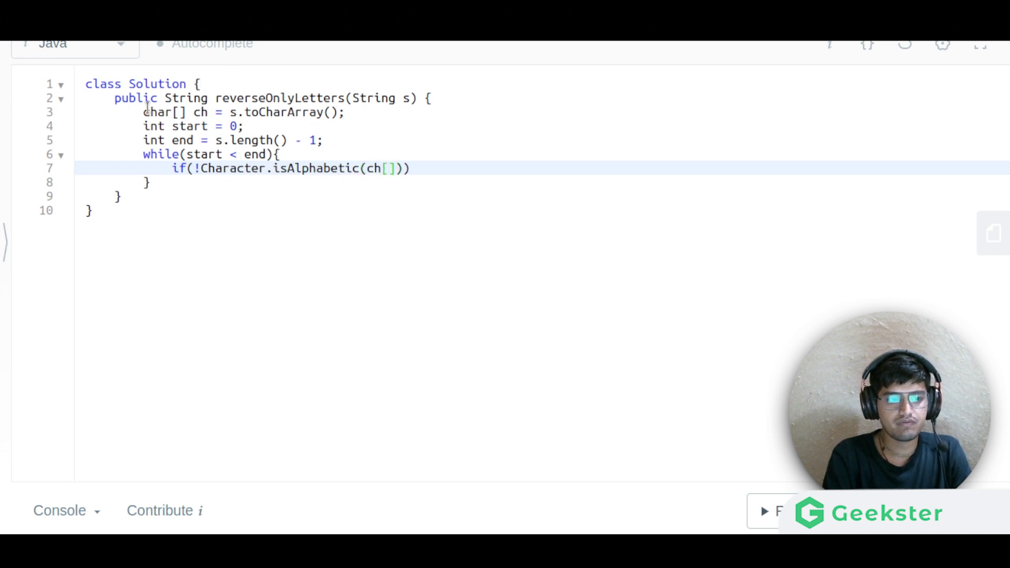
type("start]")
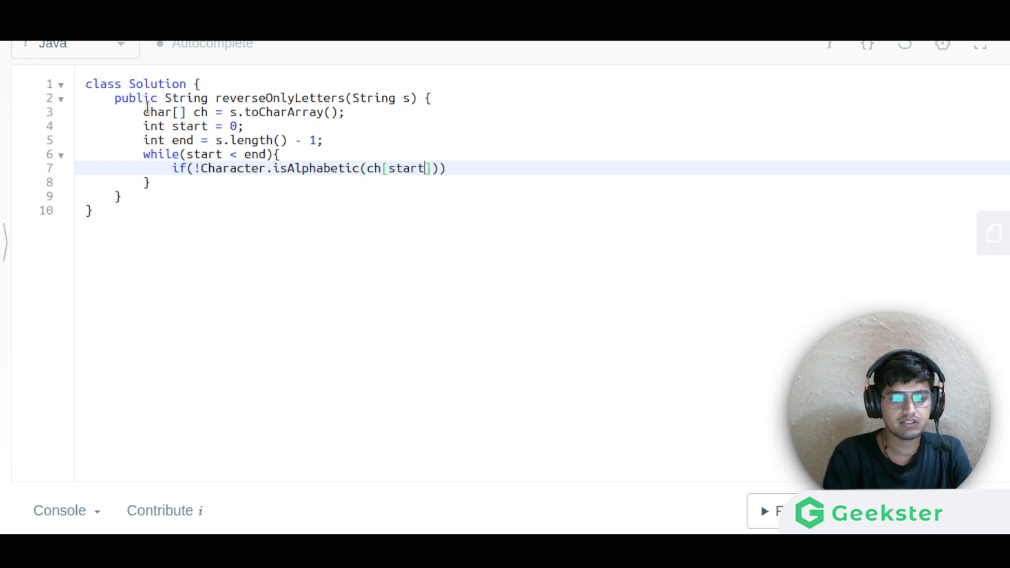
type("))")
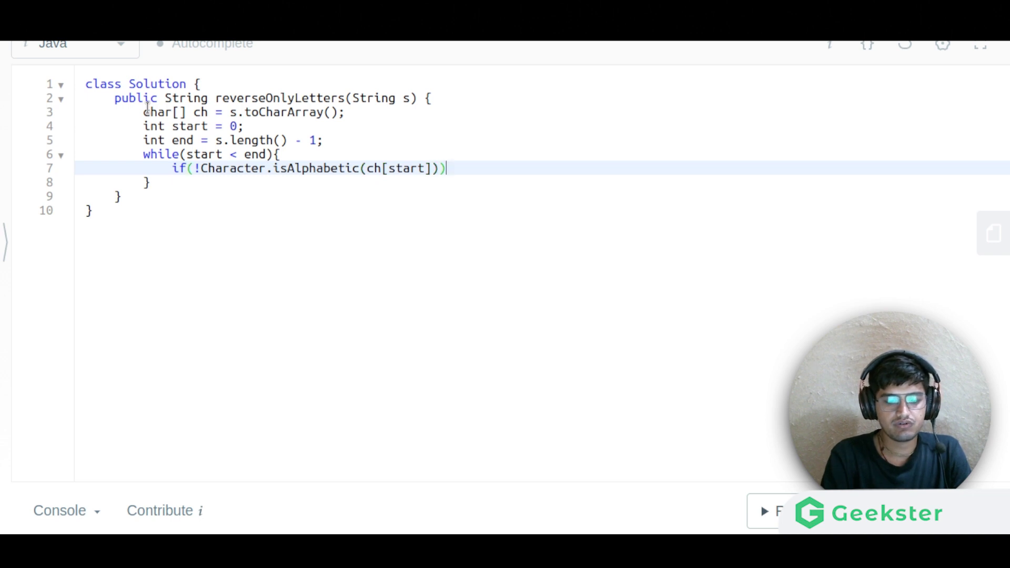
type("{")
key("Return")
type("s")
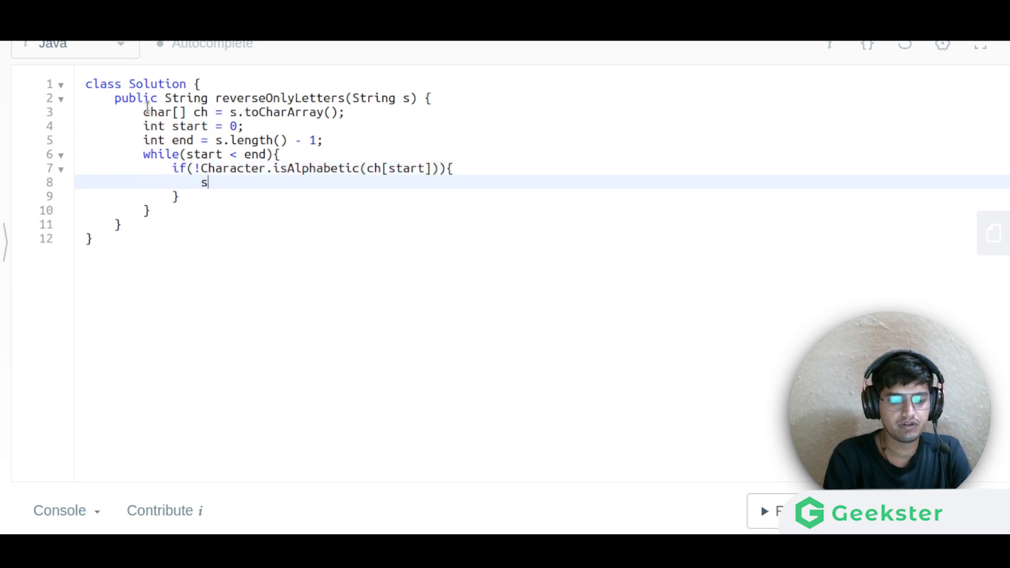
type("tart++;")
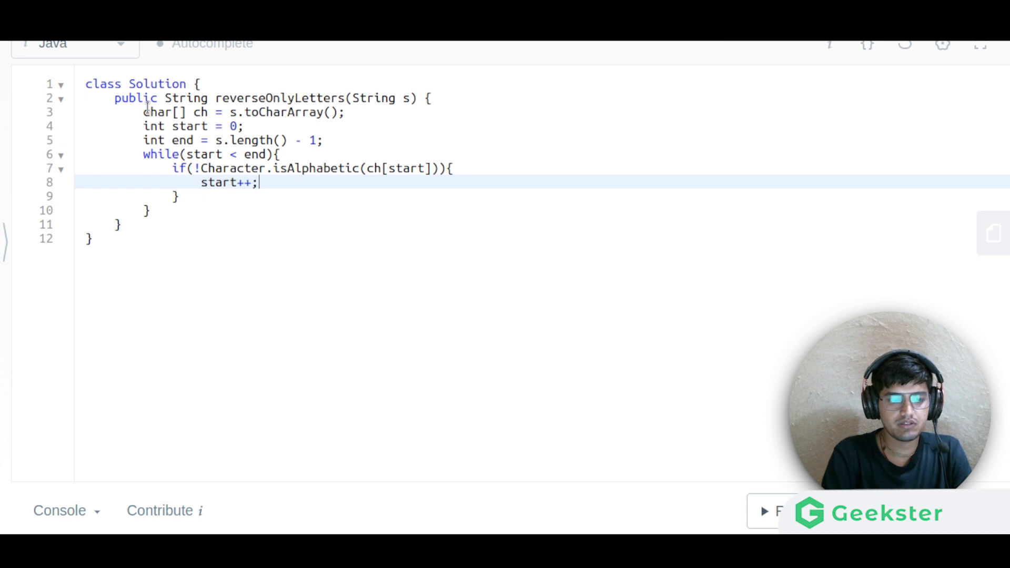
key("Down")
type("es")
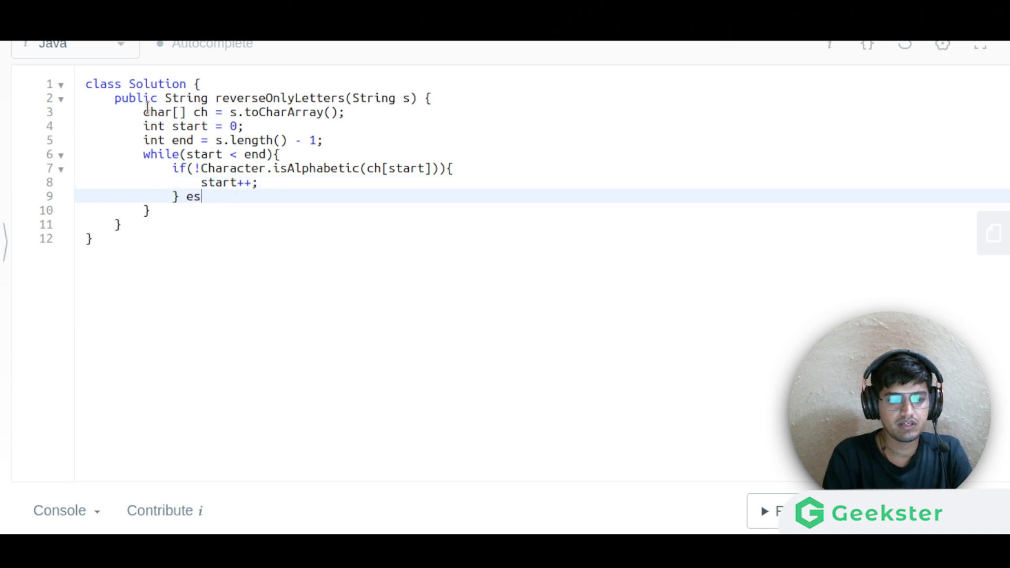
key("BackSpace")
type("lse")
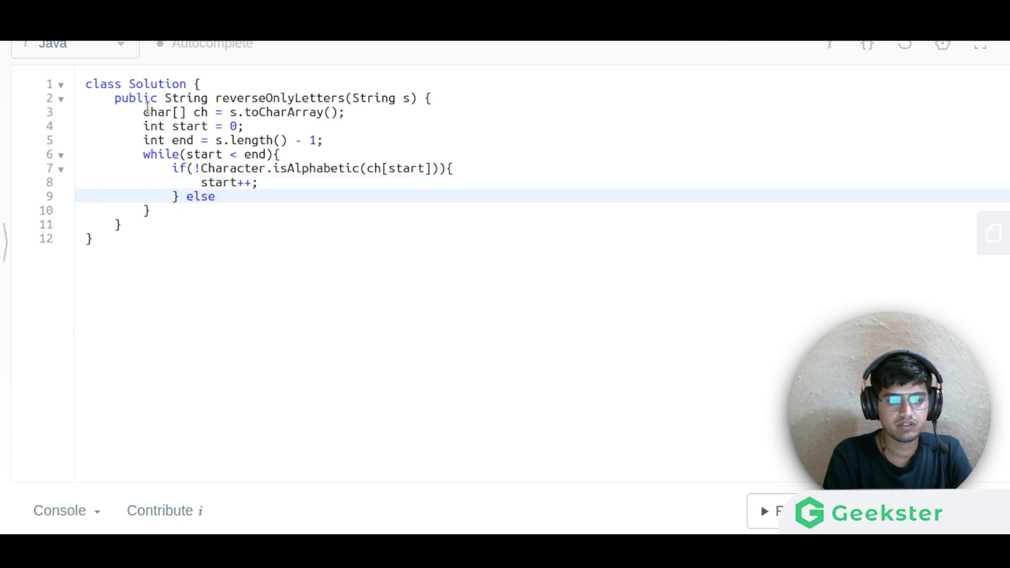
type(" if (")
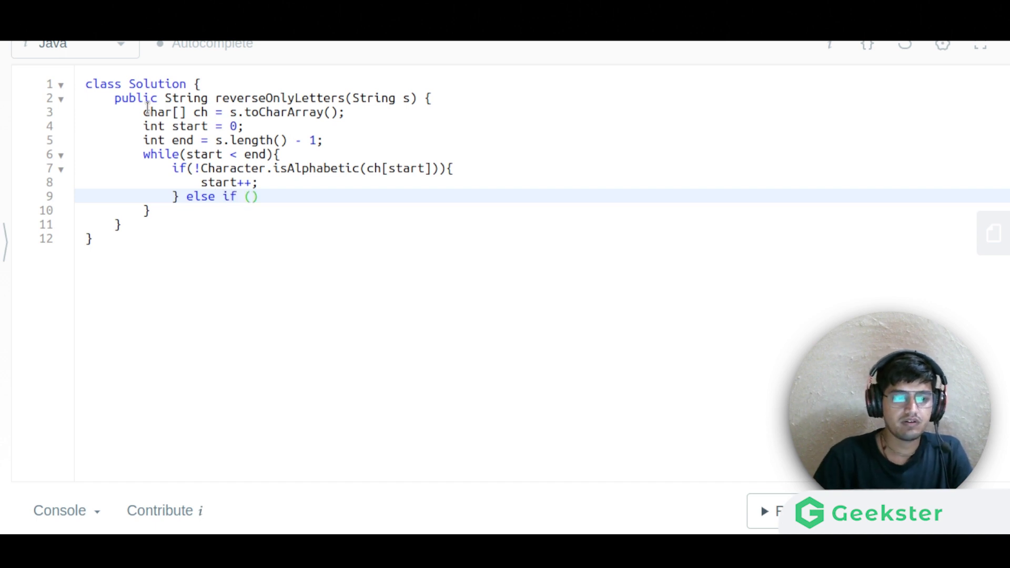
- Paste the isAlphabetic check into the else-if, changing start to end, and open its body
left_click_drag(194, 168, 436, 168)
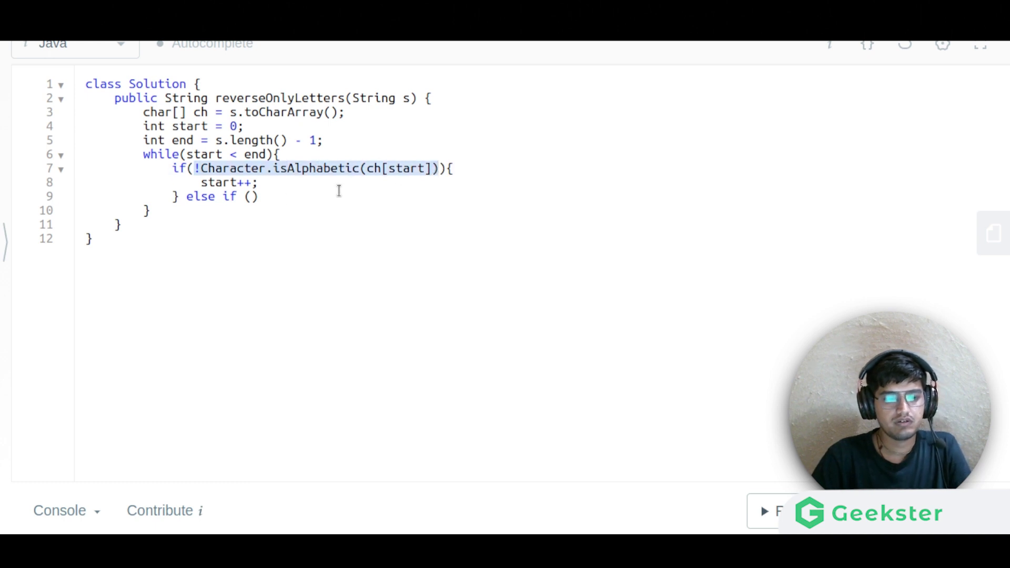
left_click(250, 197)
type("!Character.isAlphabetic(ch[start])")
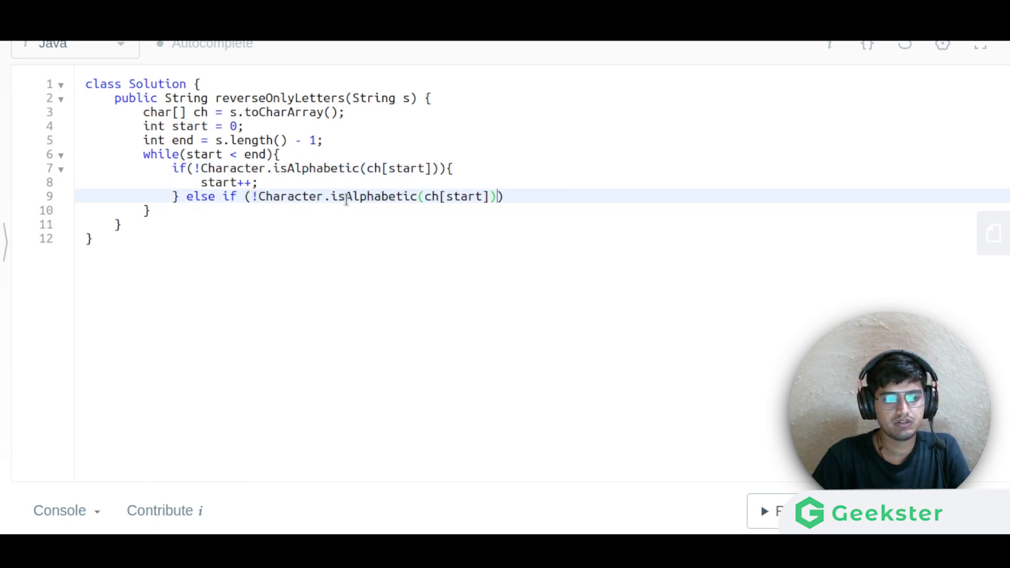
double_click(465, 196)
type("e")
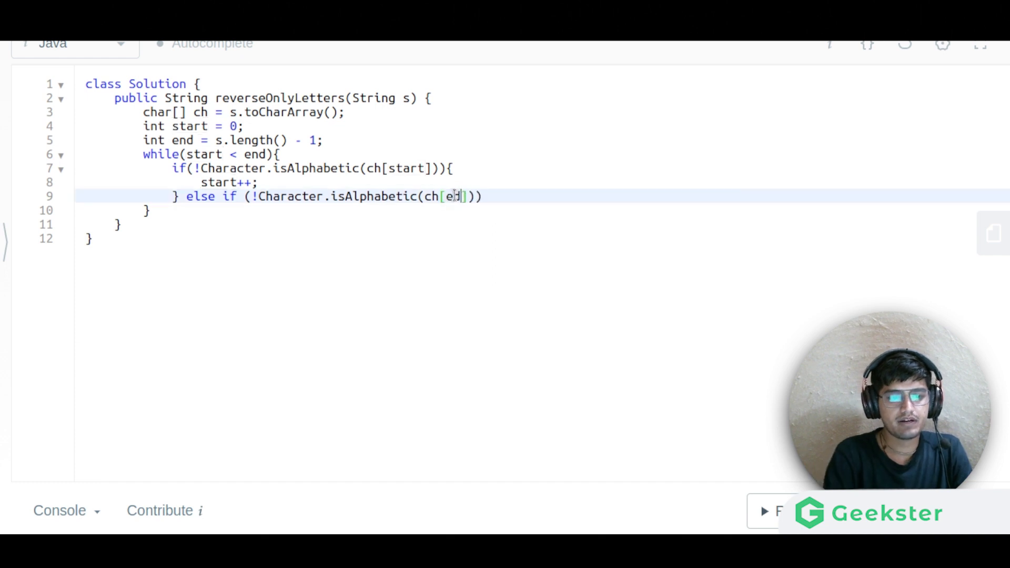
type("nd")
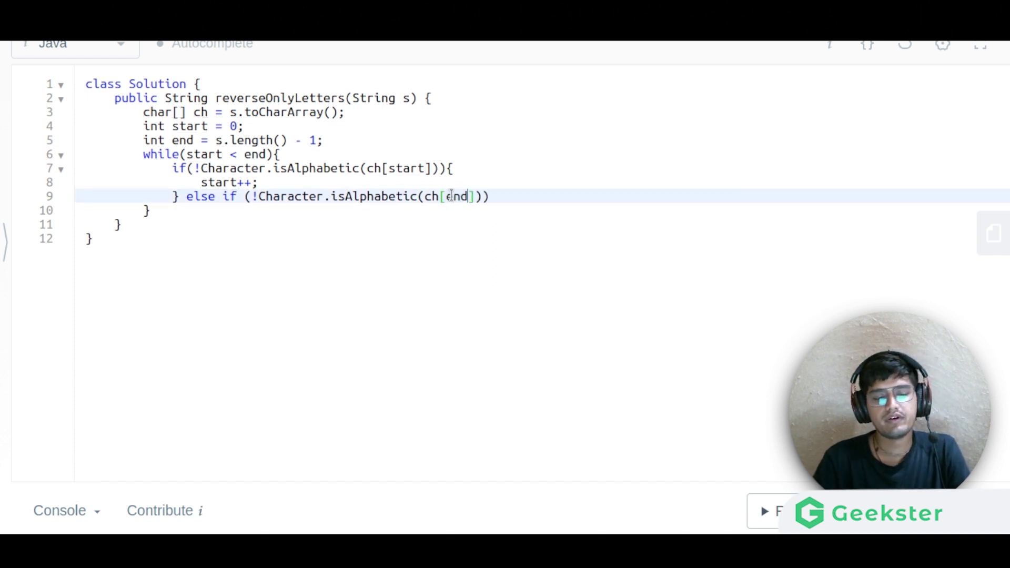
left_click(528, 197)
type("{")
key("Return")
type("end--;")
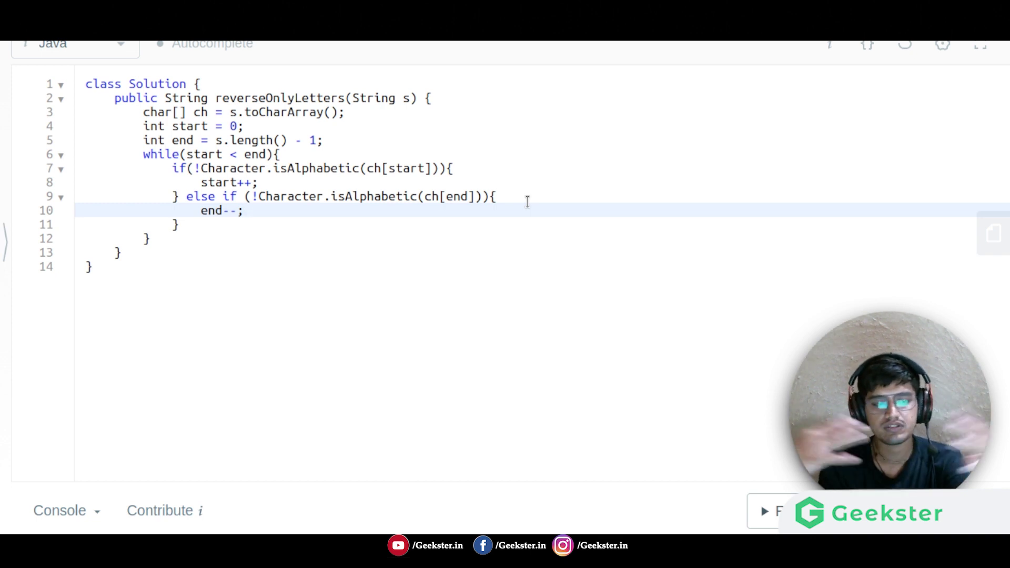
- Add the else branch and store ch[start] in a temporary char t
left_click(221, 222)
type("else {")
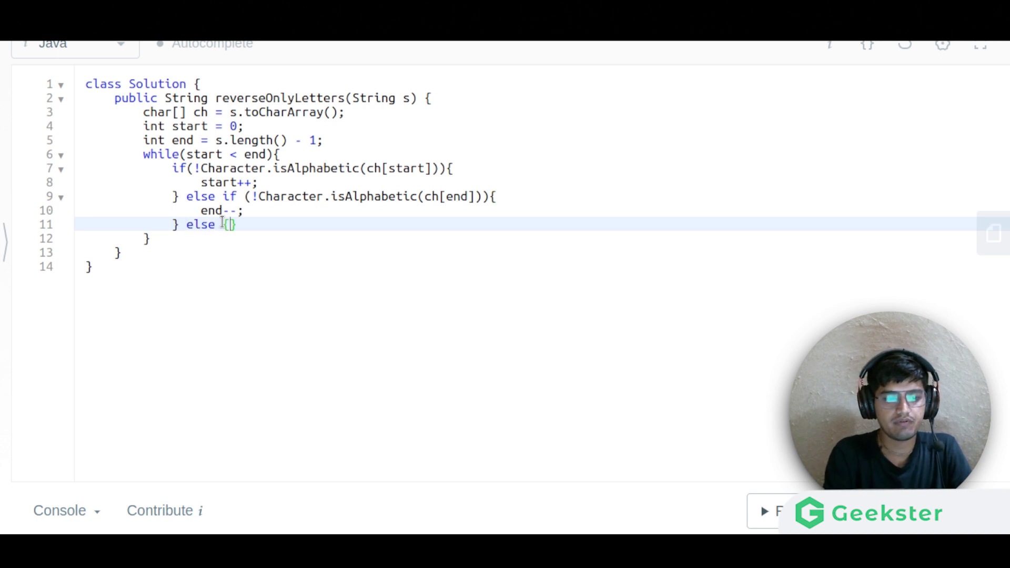
key("Return")
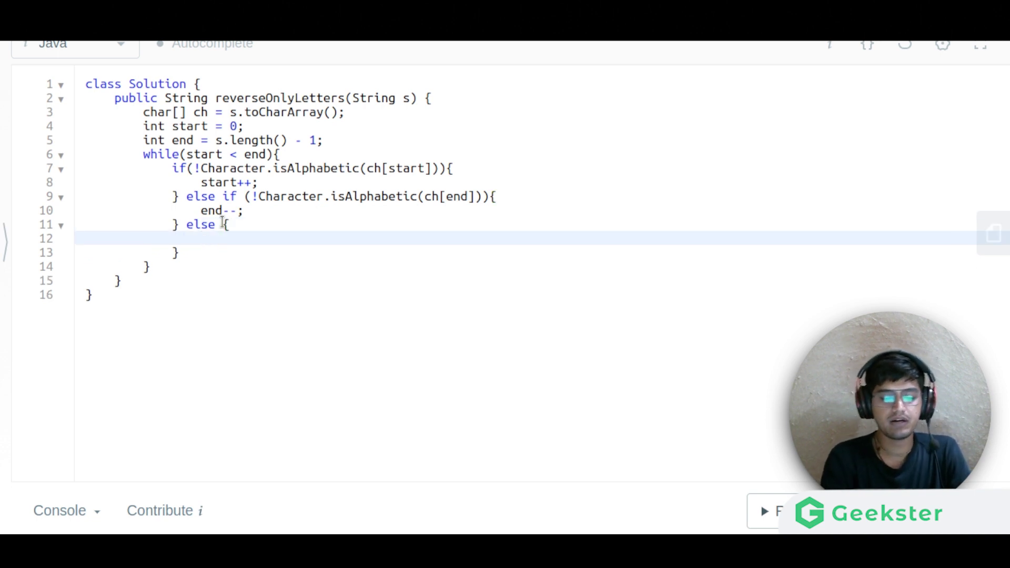
type("char t = ")
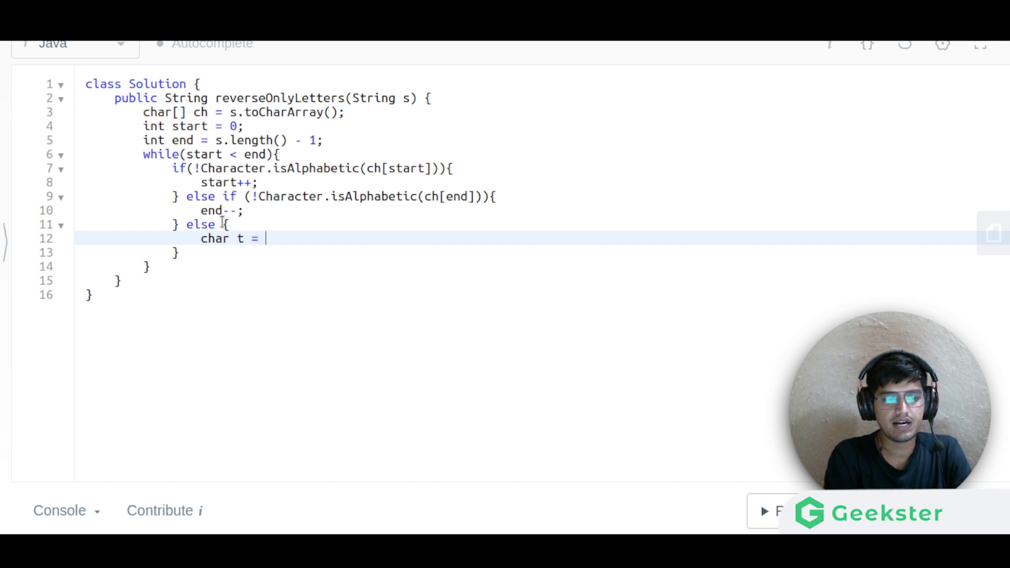
type("ch")
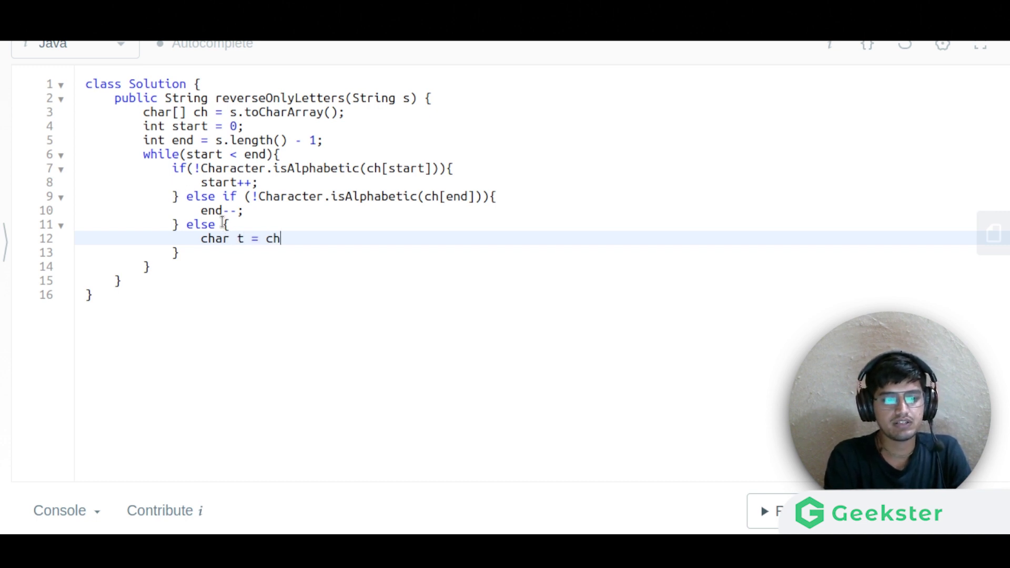
type("[cha")
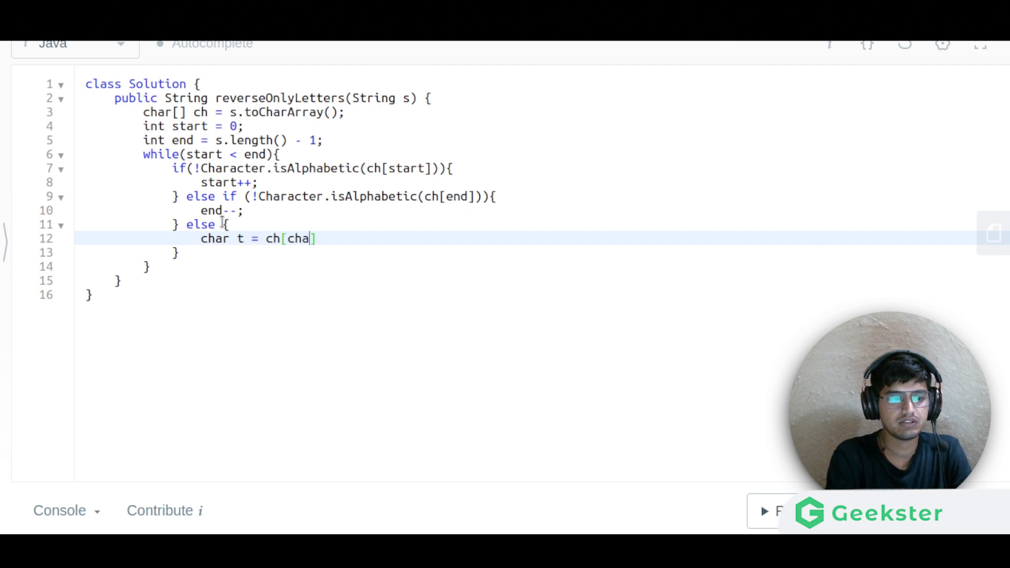
key("BackSpace")
key("BackSpace")
key("BackSpace")
type("sg")
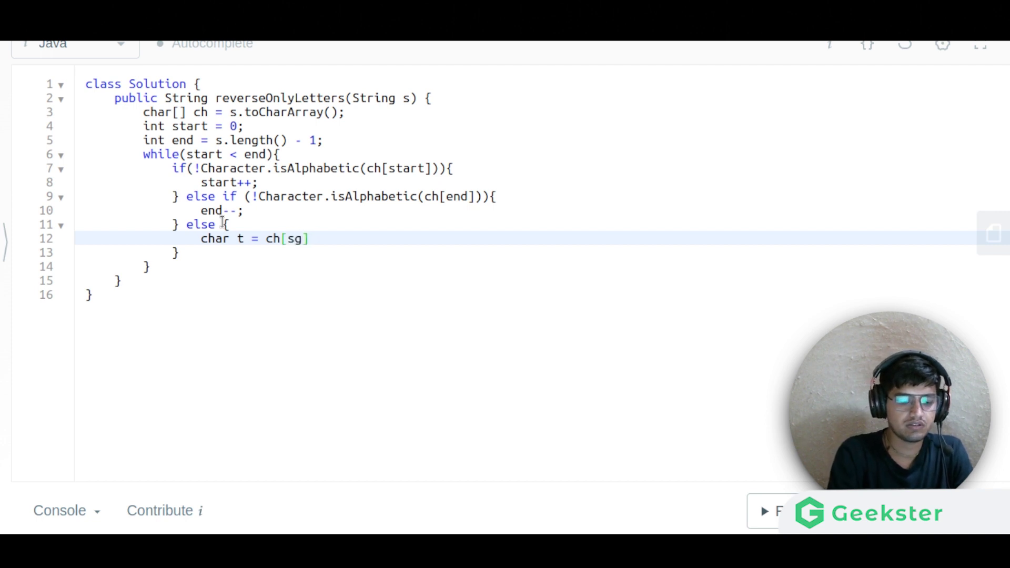
key("BackSpace")
type("tart]")
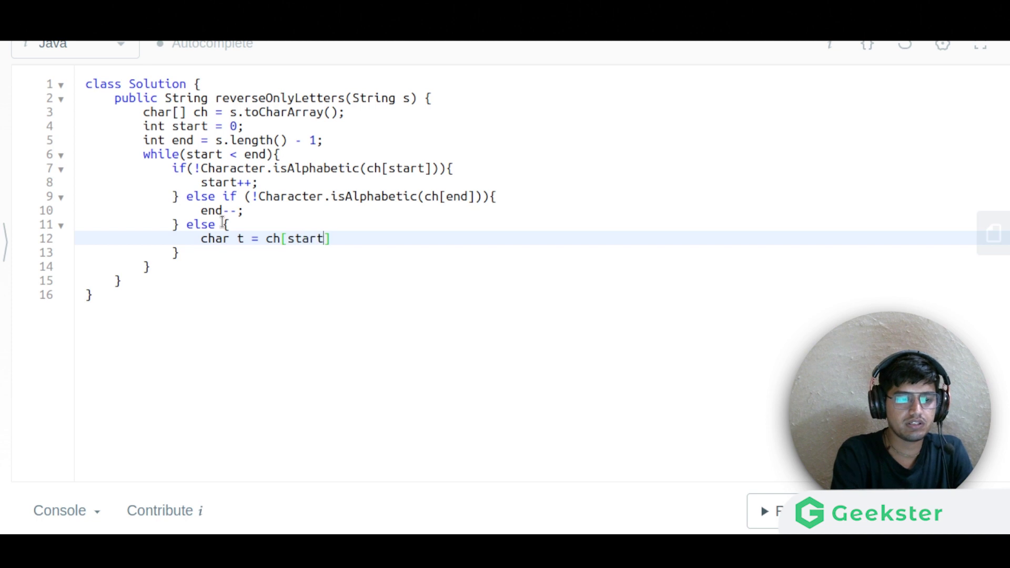
type(";")
key("Return")
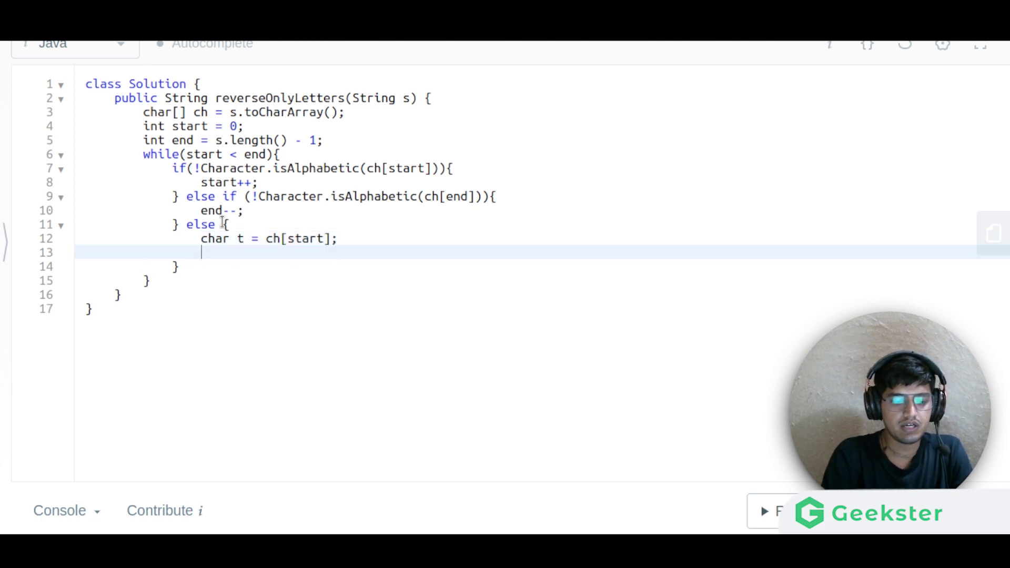
type("ch[start")
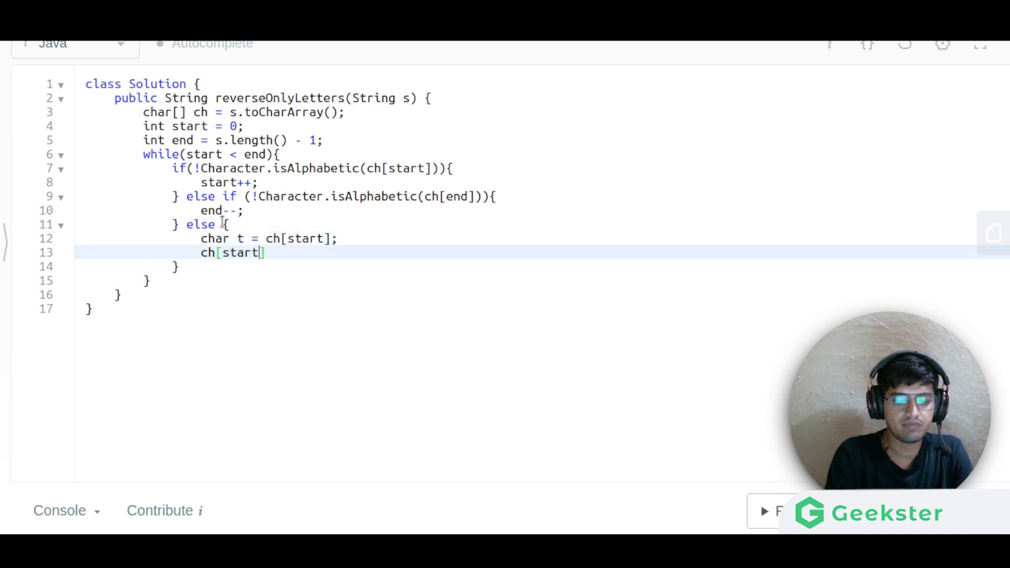
type(" =")
- Finish the swap with ch[start] = ch[end] and ch[end] = t, then start++ and end--
key("BackSpace")
key("BackSpace")
key("BackSpace")
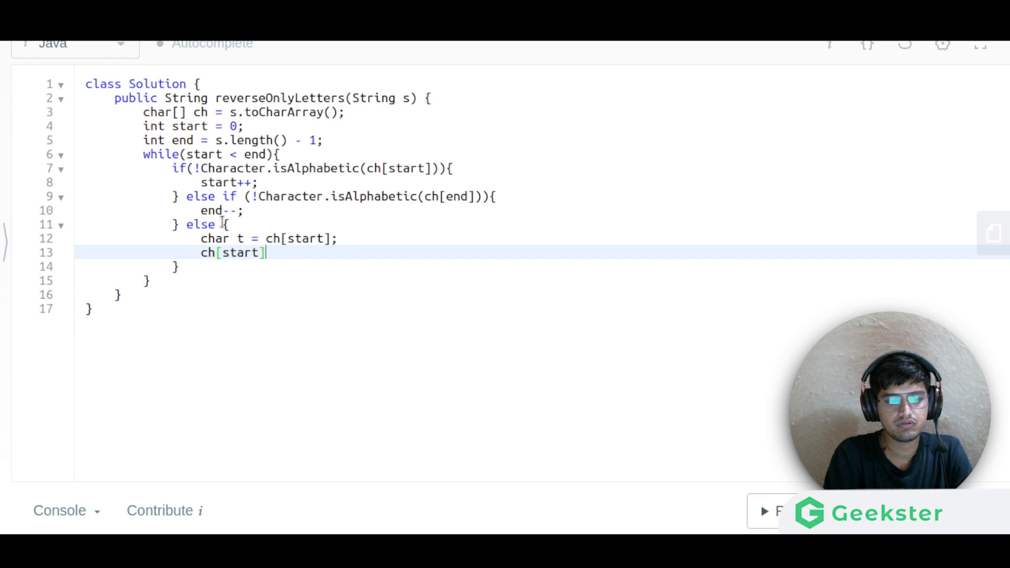
type("= ch[")
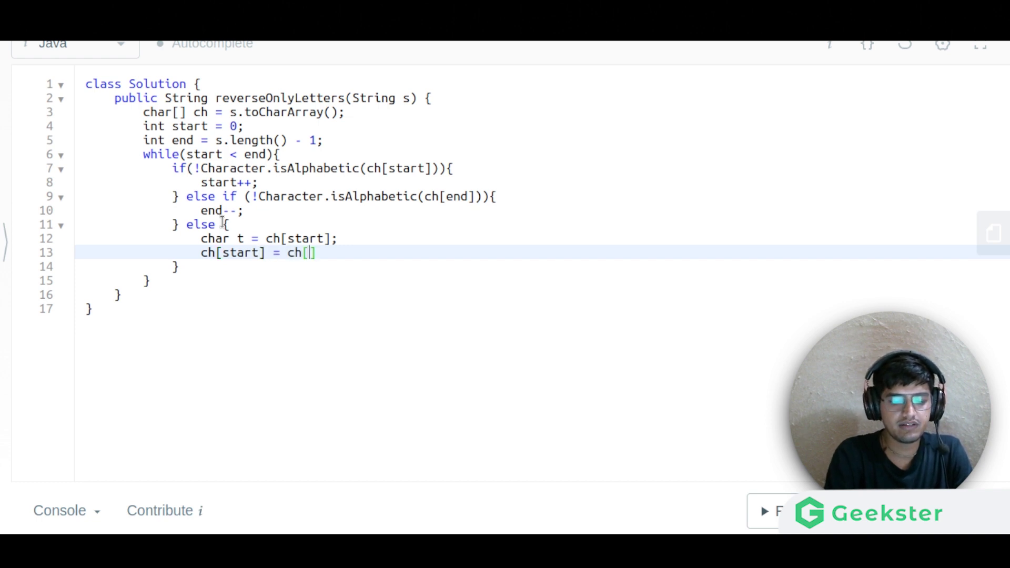
type("end]")
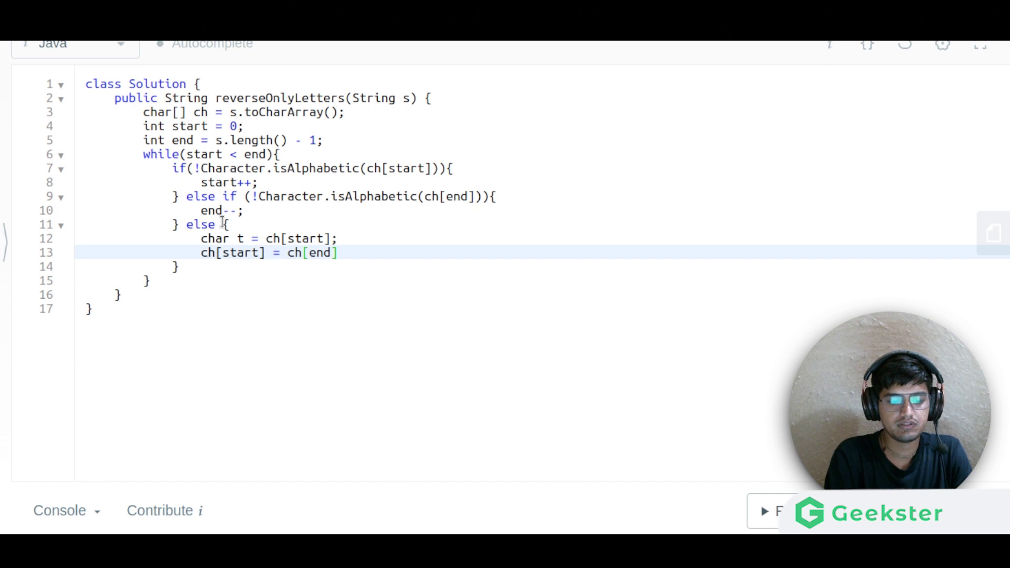
type(";")
key("Return")
type("h[")
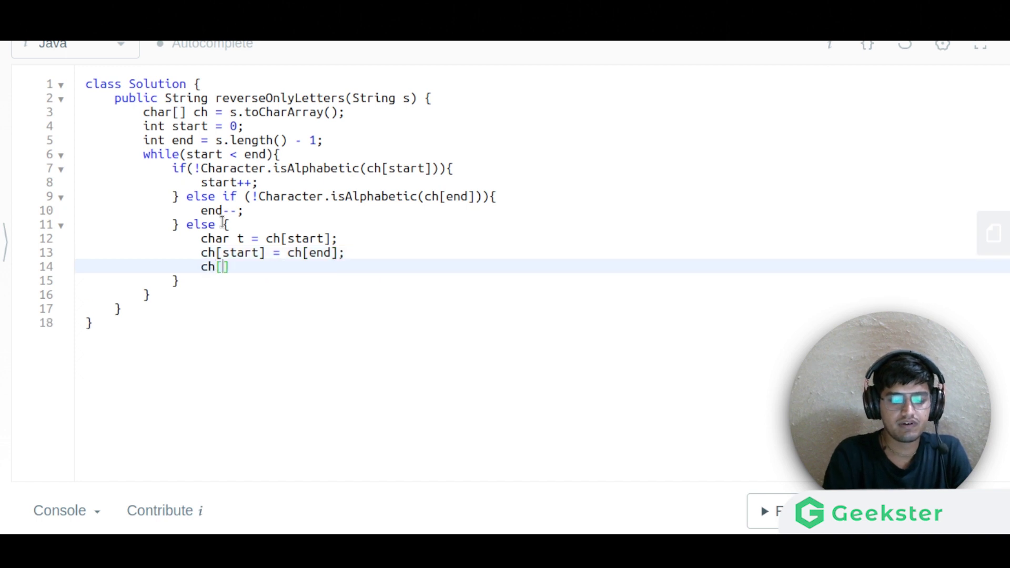
type("end] =")
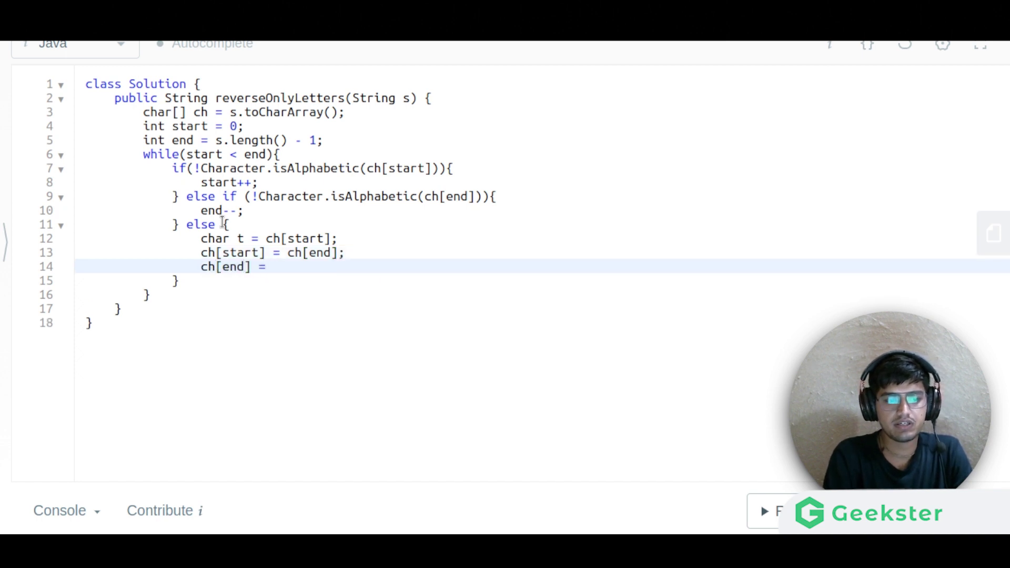
type(" t;")
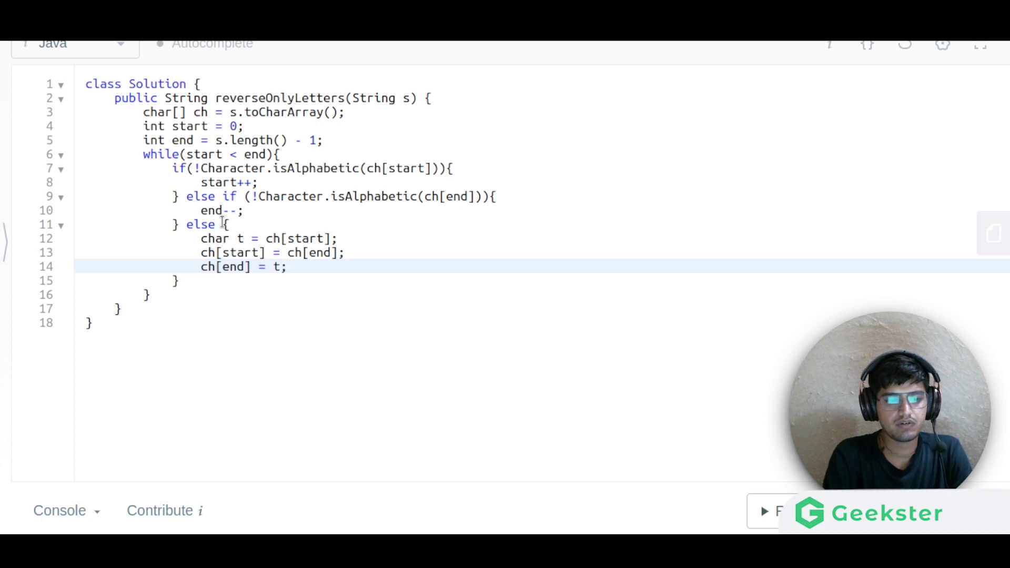
key("Return")
type("tart")
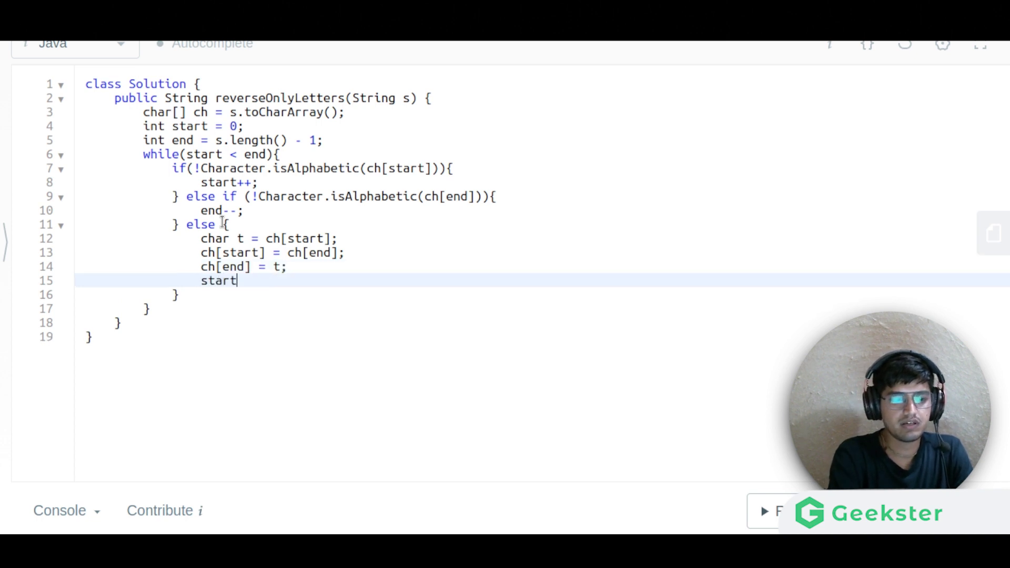
type("++;")
key("Return")
type("e")
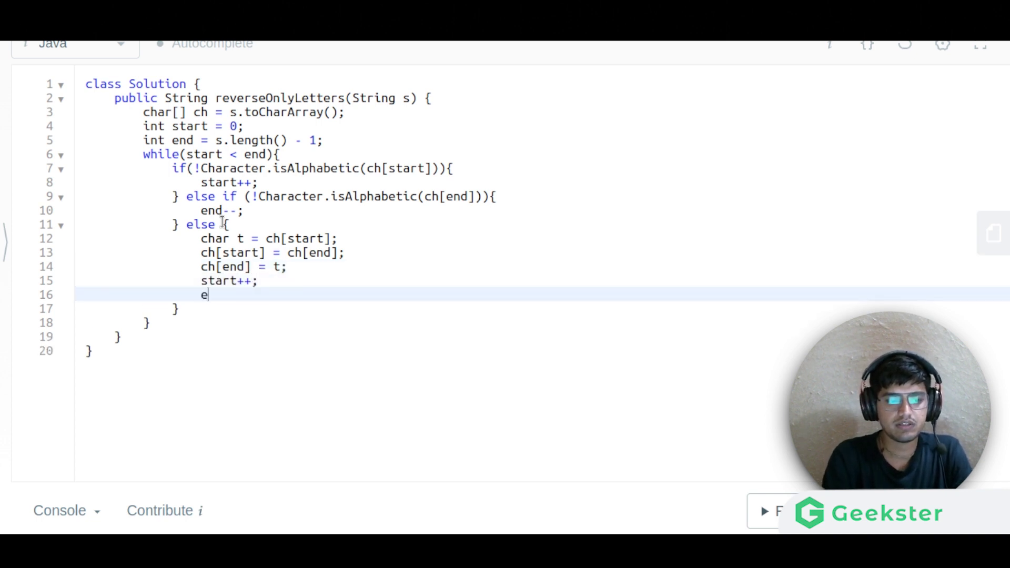
type("nd--;")
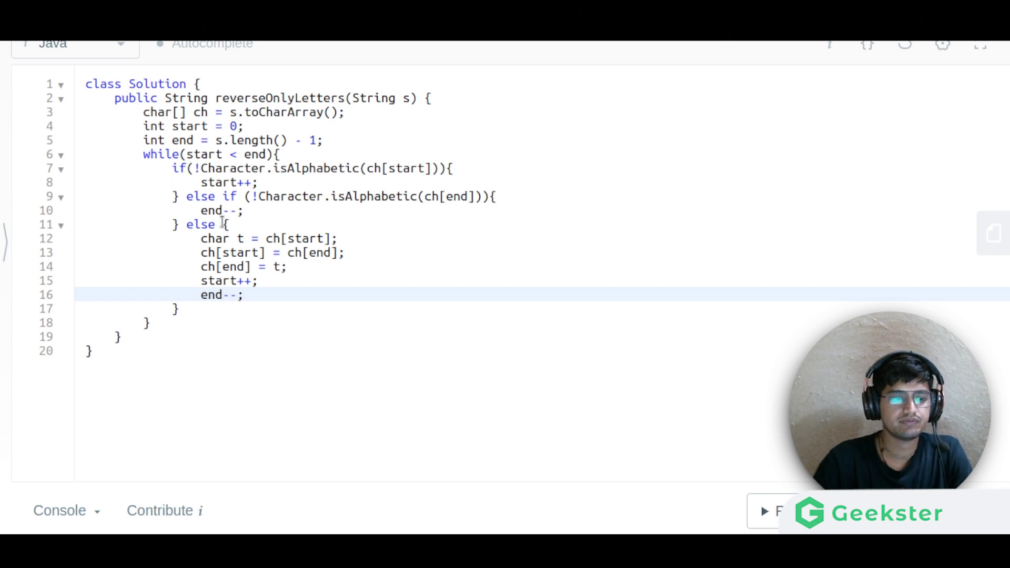
left_click(199, 309)
left_click(179, 327)
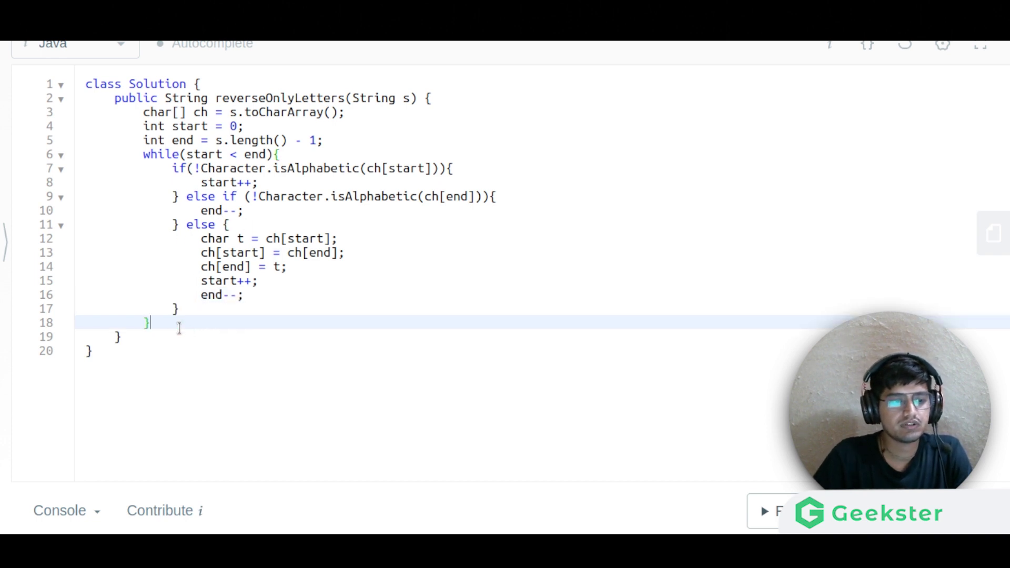
left_click(141, 341)
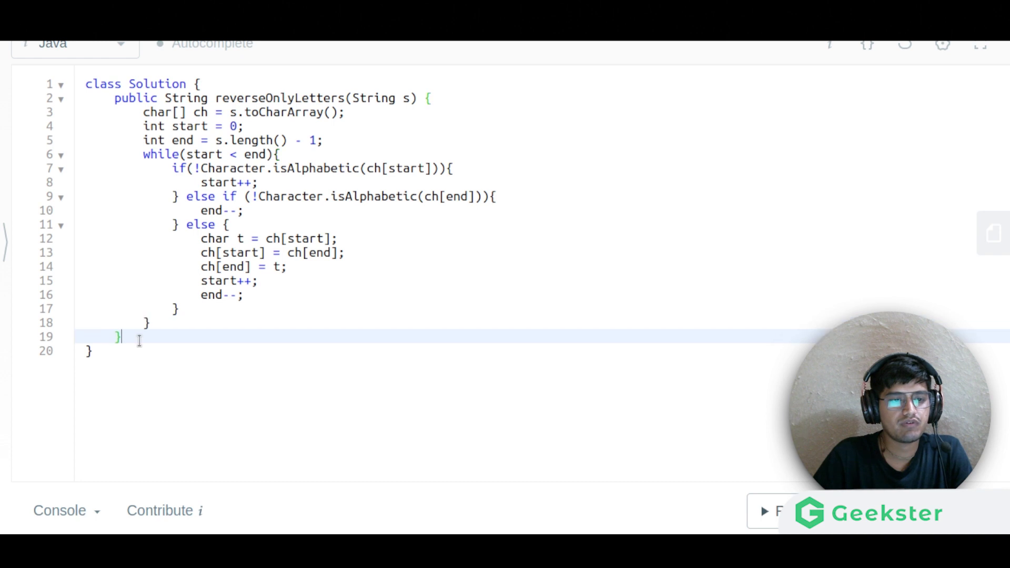
left_click(170, 326)
- Add return new String(ch); after the while loop, fixing the misspelled String
key("Return")
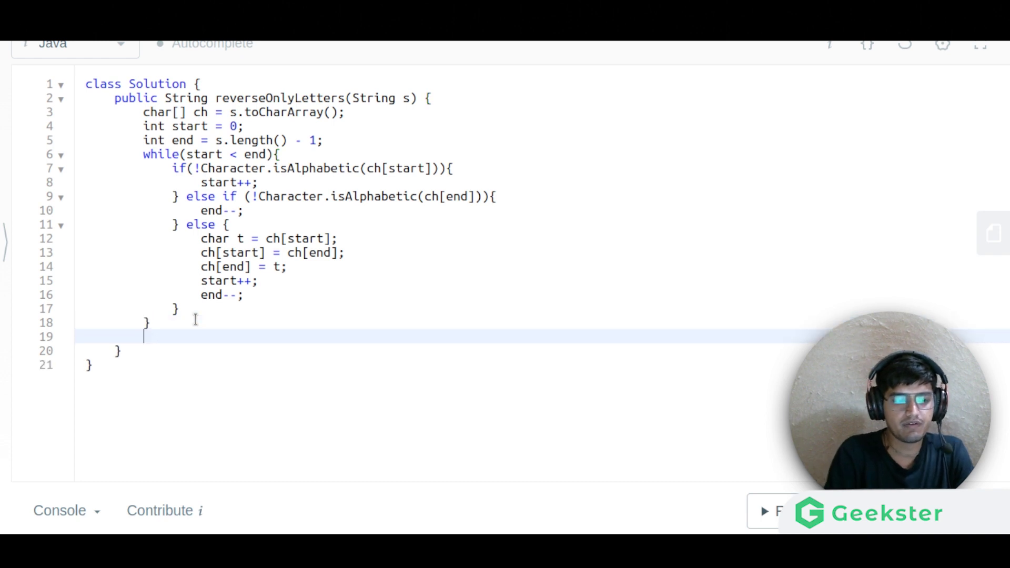
type("Sri")
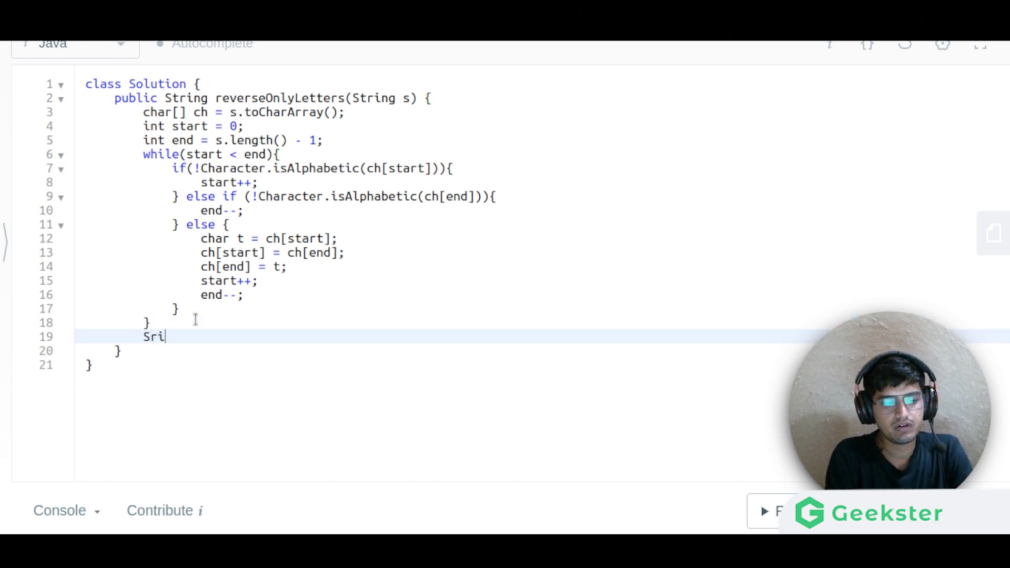
key("BackSpace")
type("tring")
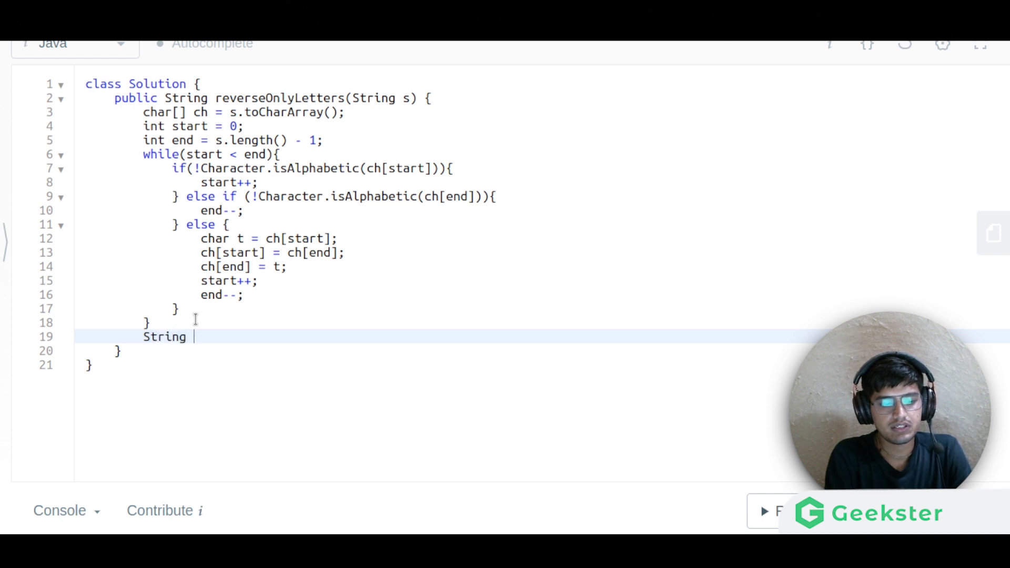
key("BackSpace")
key("BackSpace")
key("BackSpace")
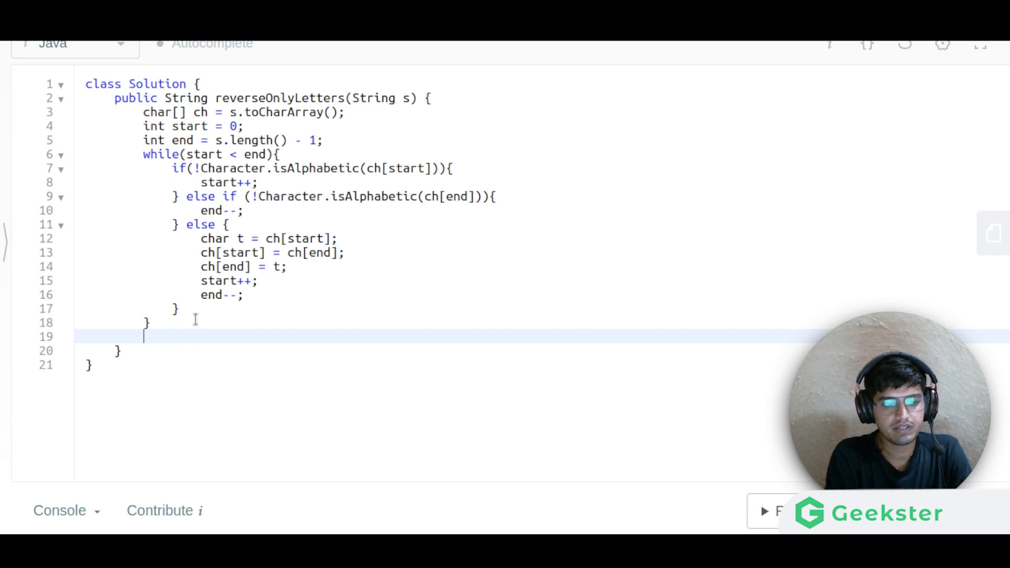
type("return new")
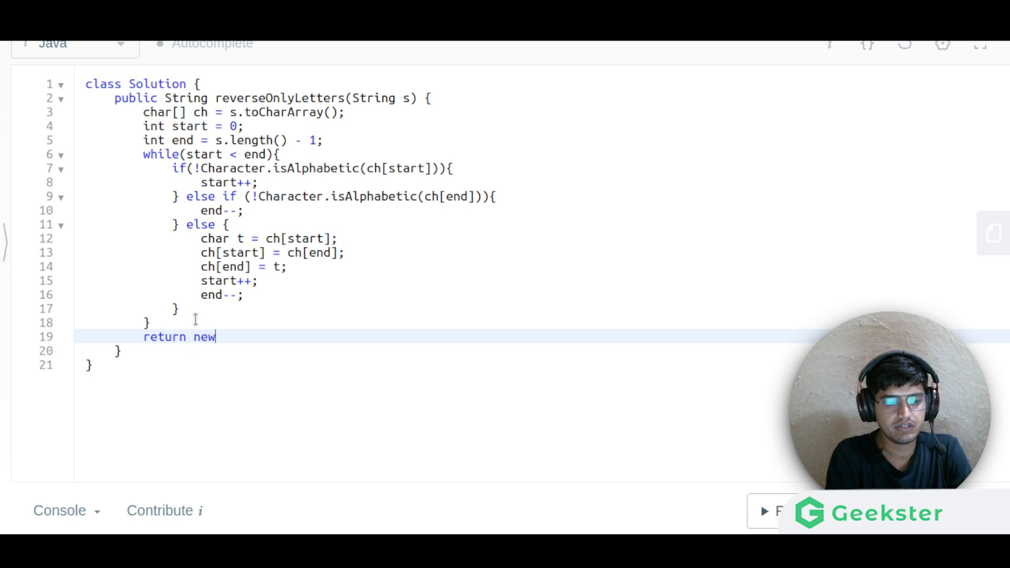
type(" String(ch);")
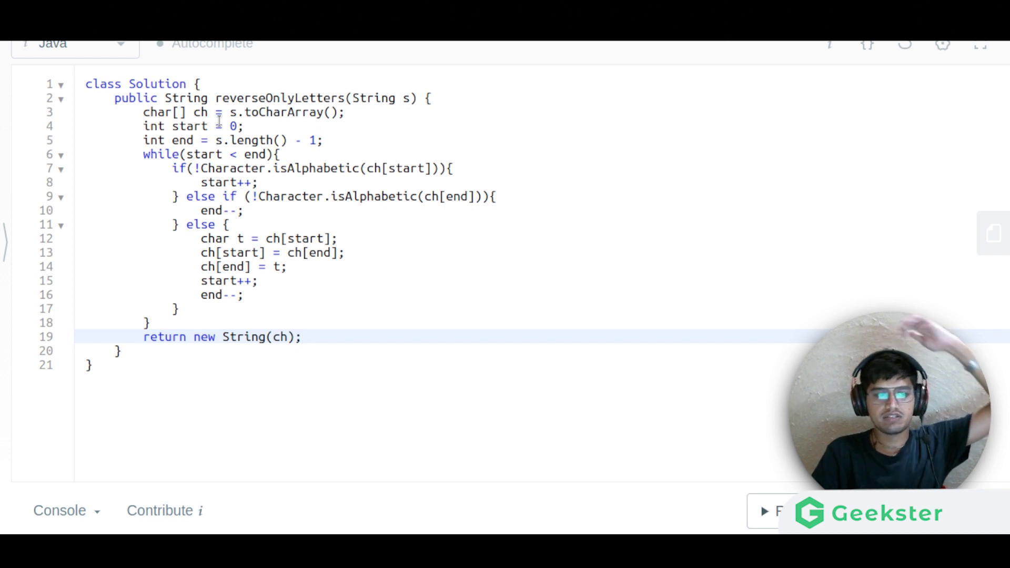
- Run the code on input ab-cd and show the description beside the Accepted result
left_click(769, 510)
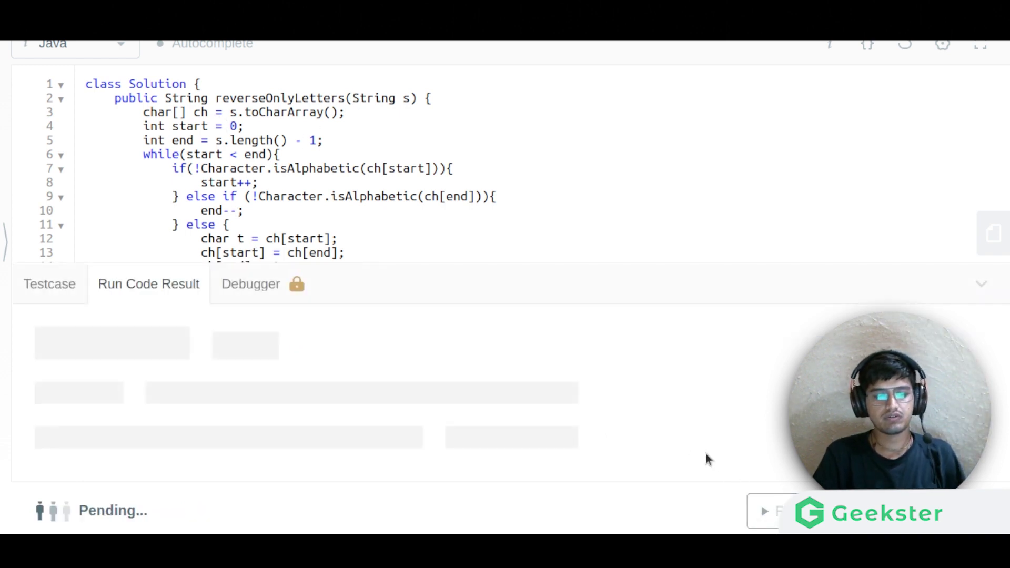
scroll(426, 211, "down", 1)
scroll(427, 213, "down", 2)
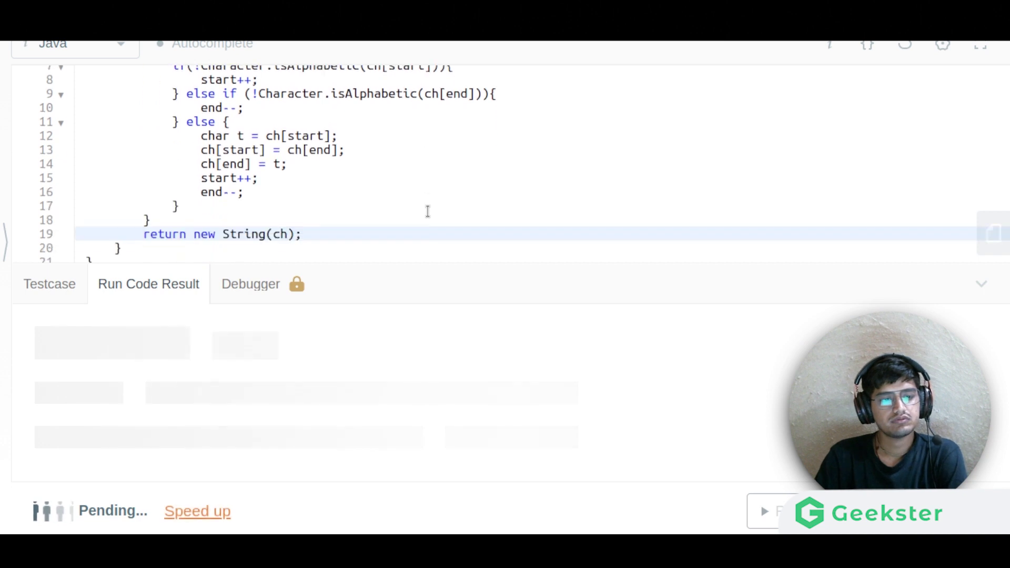
scroll(426, 212, "down", 1)
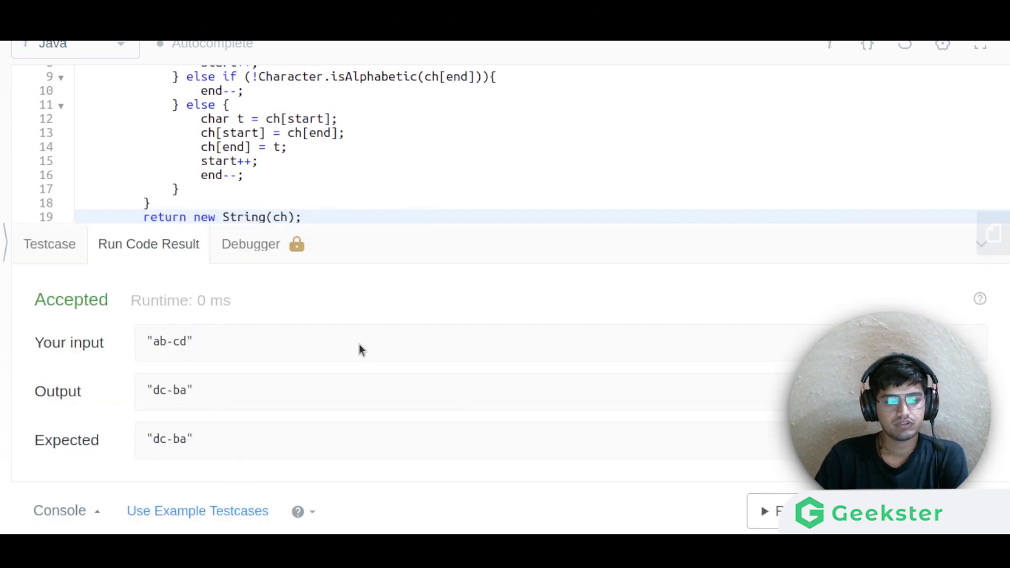
left_click_drag(71, 246, 360, 252)
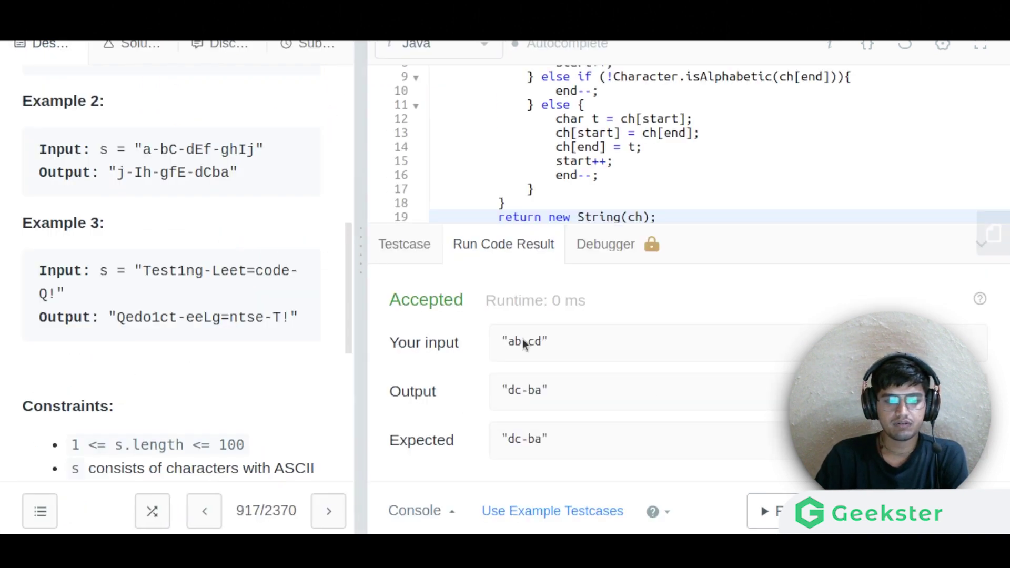
- Submit the solution and widen the results panel to view the 1 ms Success
left_click(908, 511)
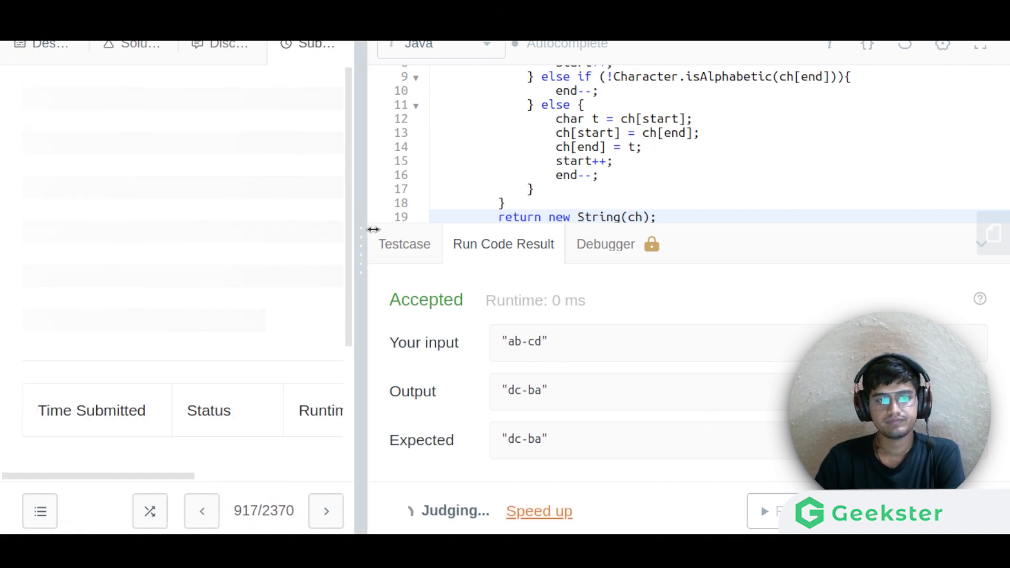
left_click_drag(373, 229, 384, 229)
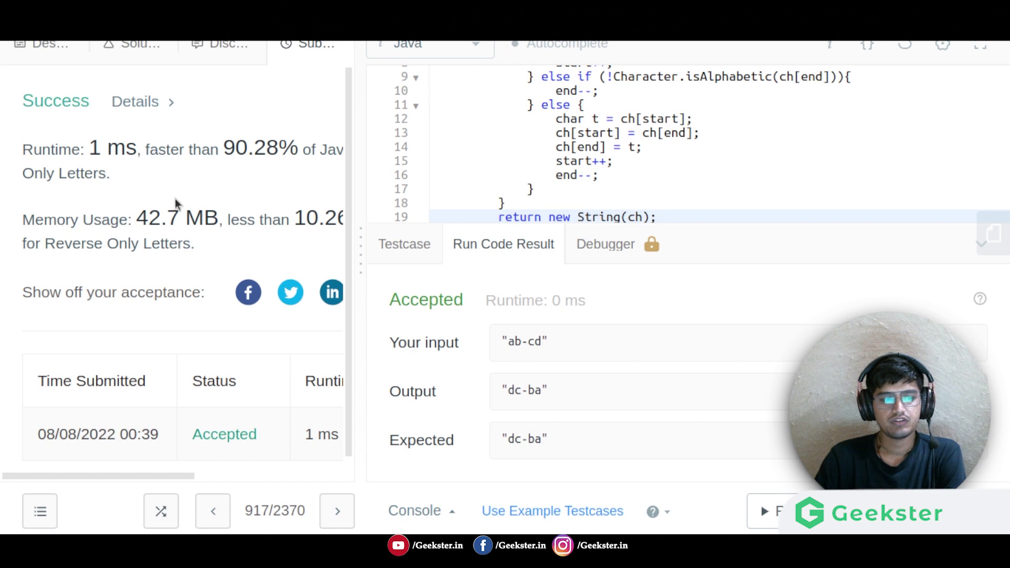